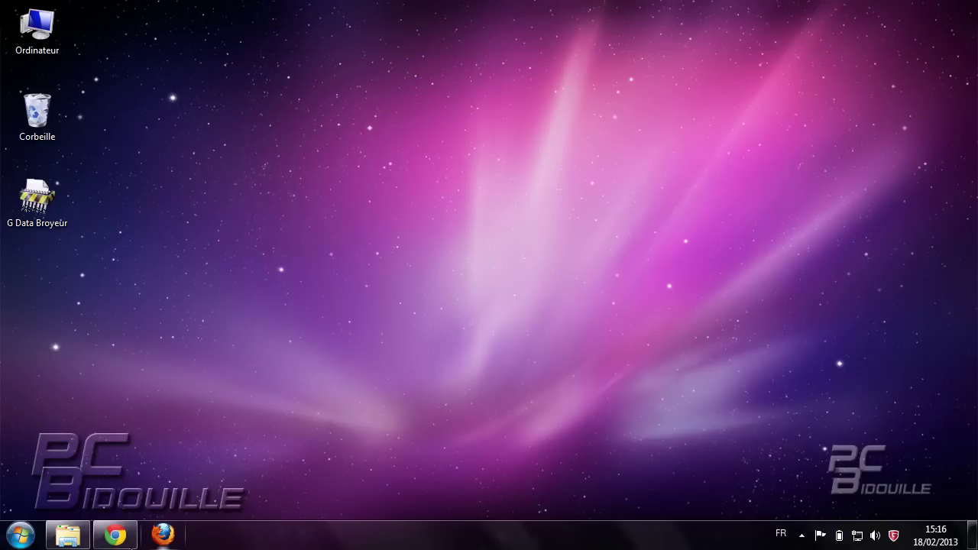
Step: Switch to Chrome and open the Icons category of the RocketDock site's addons from the Google results for rocketdock
left_click(112, 539)
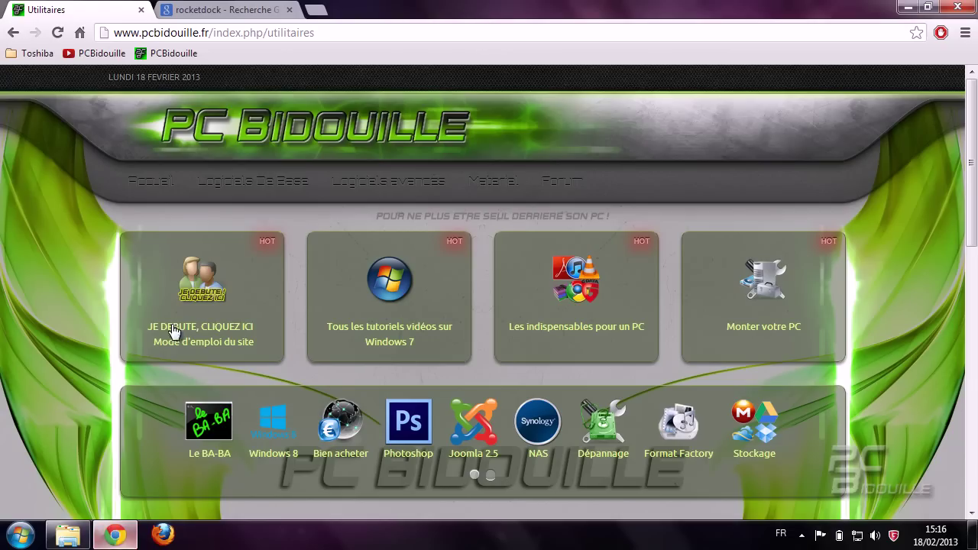
left_click(200, 16)
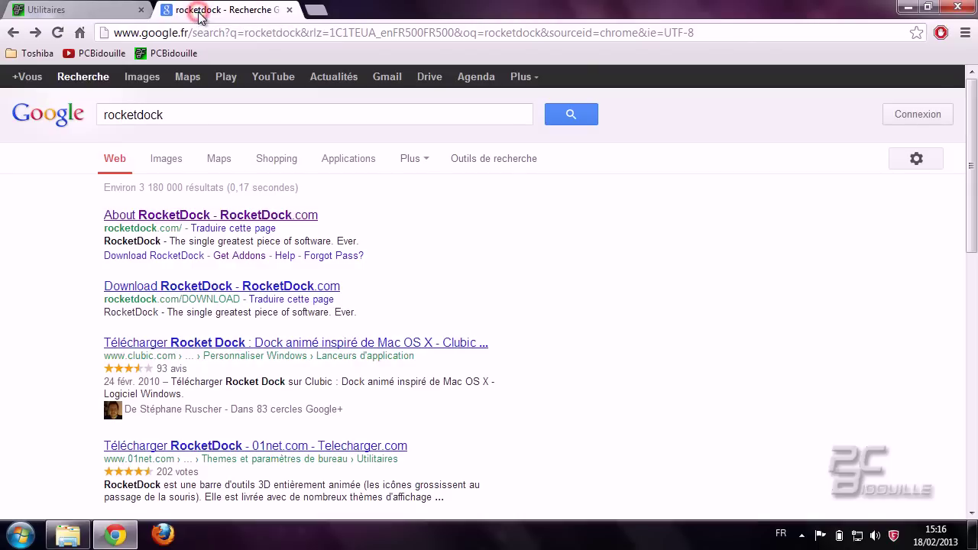
left_click(174, 217)
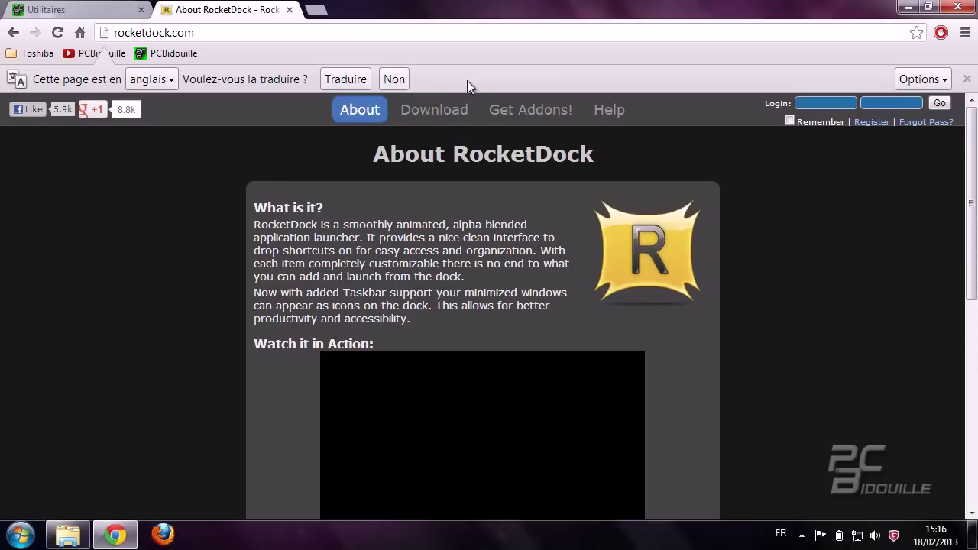
left_click(503, 111)
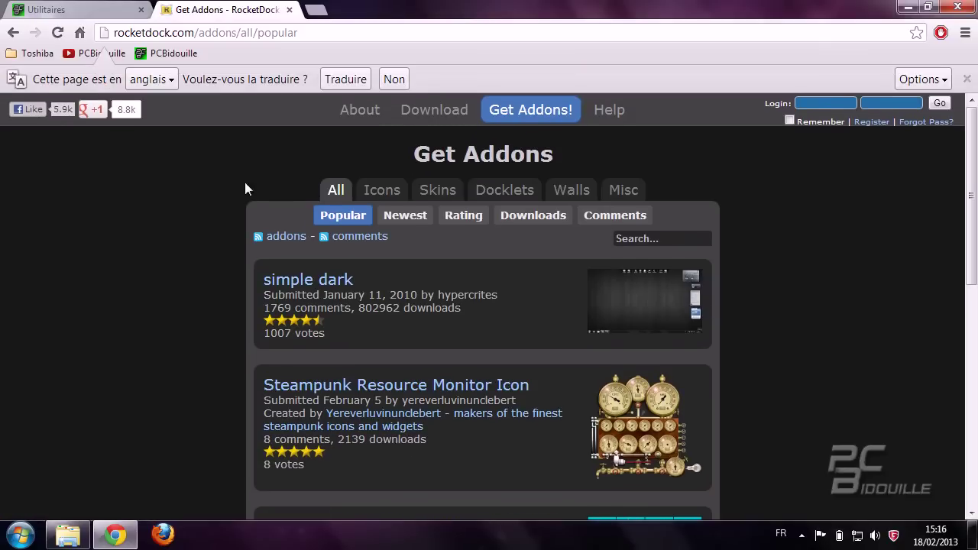
left_click(379, 196)
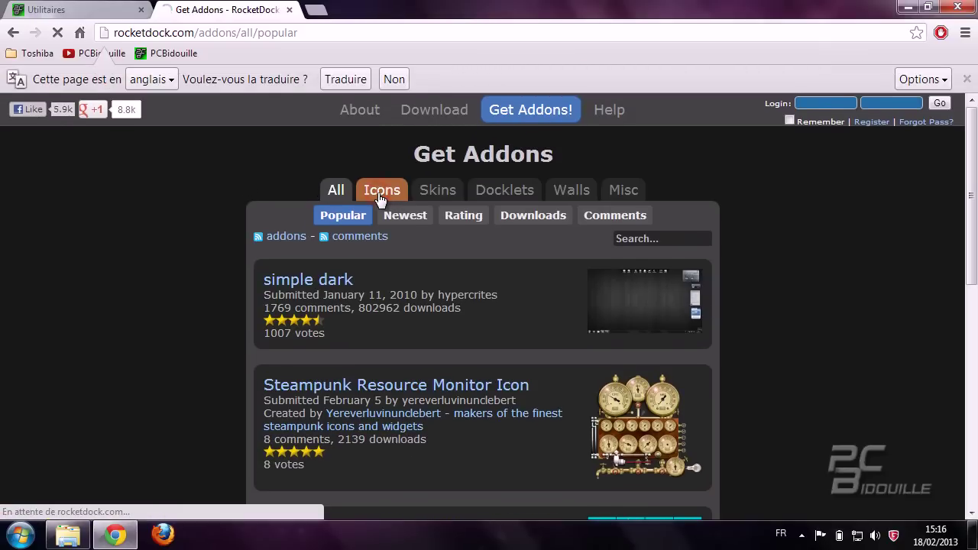
Step: Browse the popular icon packs on the first page and on page 5 of the listing
scroll(265, 196, "down", 2)
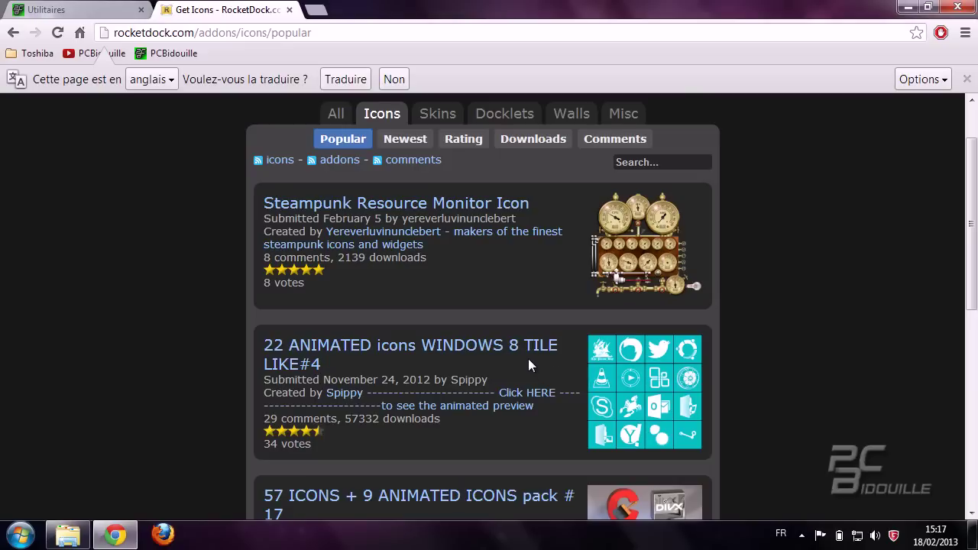
scroll(528, 365, "down", 1)
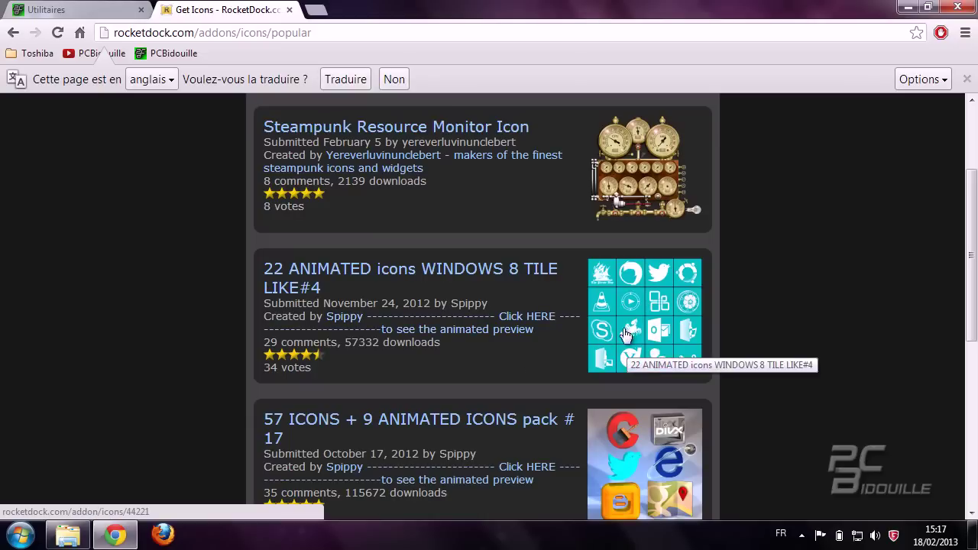
scroll(505, 307, "down", 1)
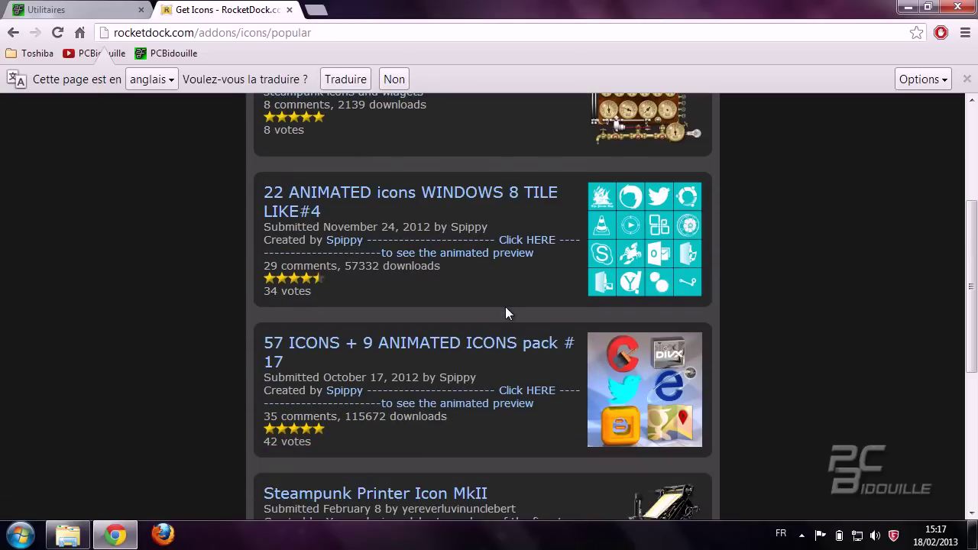
scroll(506, 307, "down", 3)
scroll(504, 307, "down", 1)
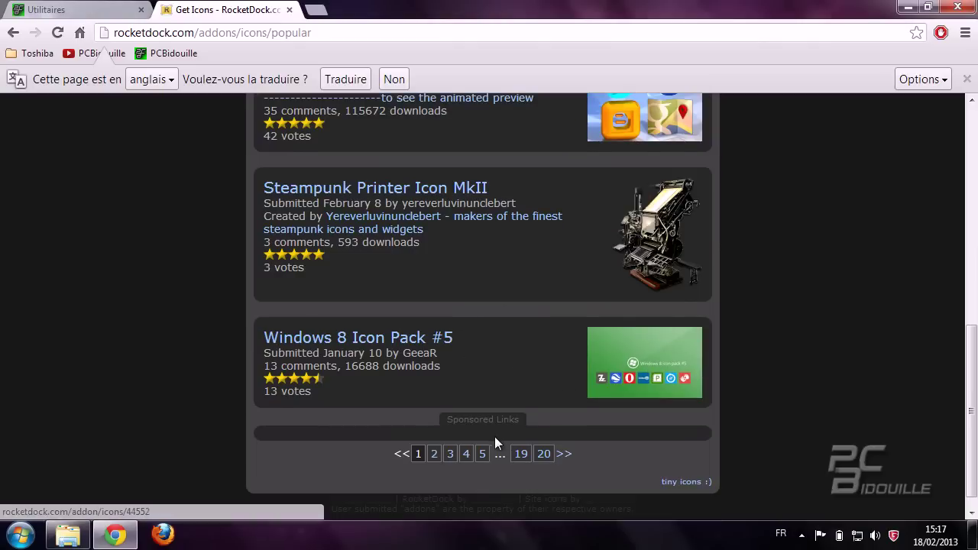
left_click(484, 455)
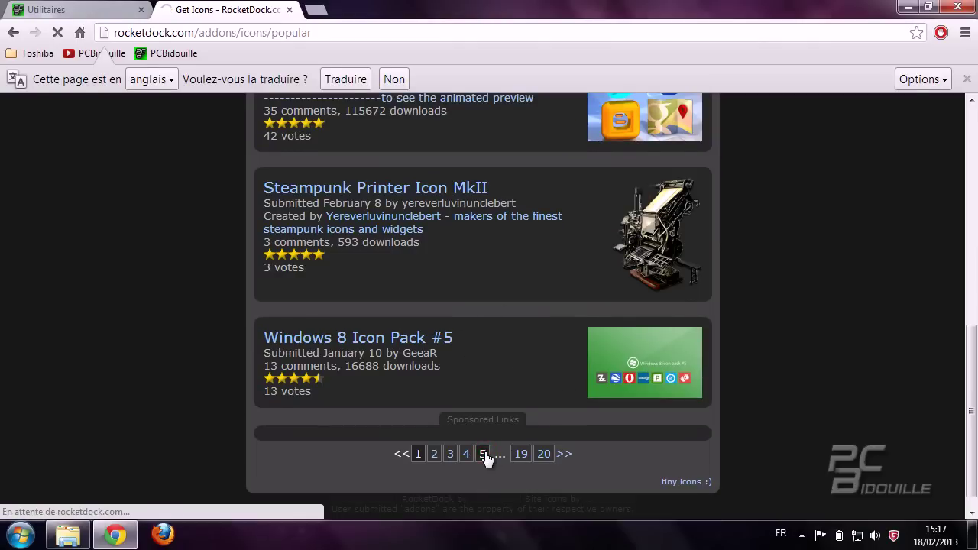
scroll(489, 451, "down", 6)
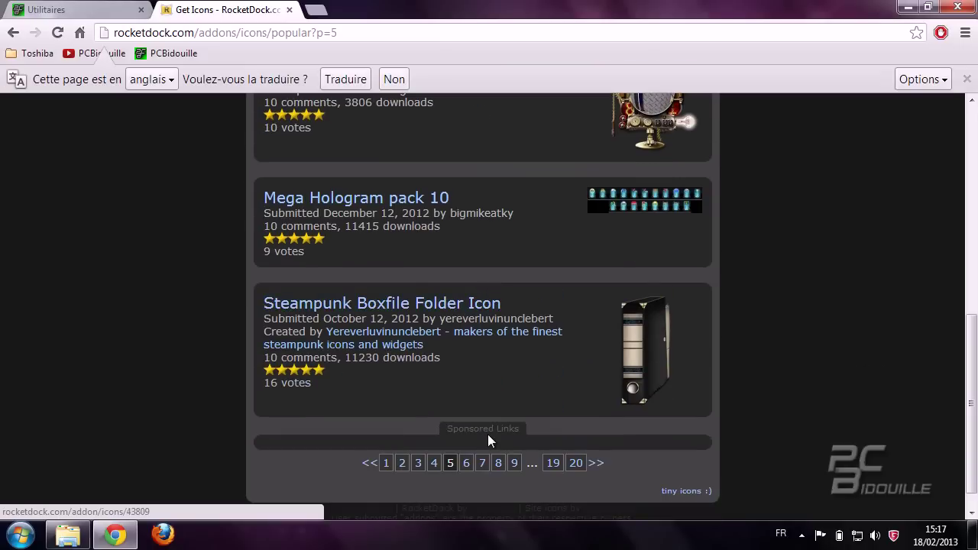
scroll(489, 437, "up", 2)
scroll(489, 440, "up", 4)
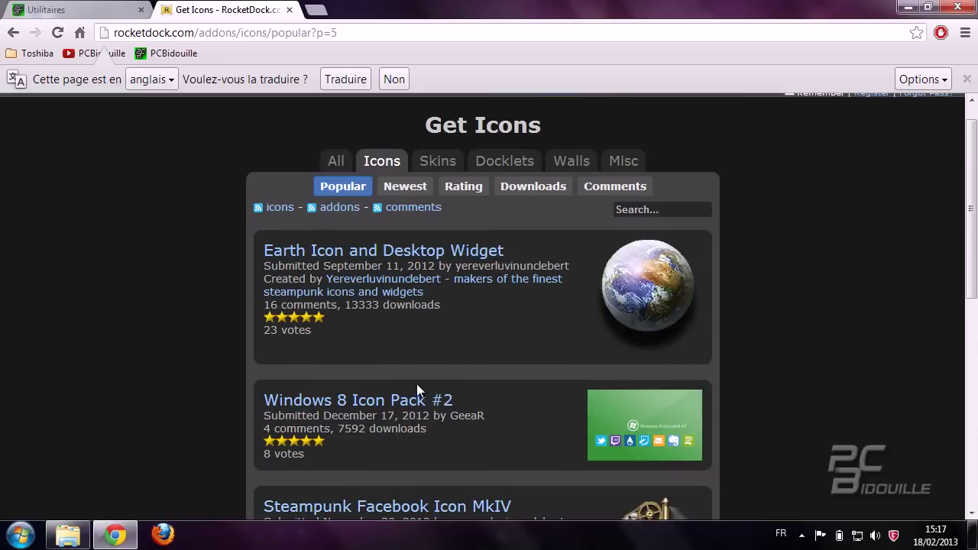
scroll(406, 357, "down", 6)
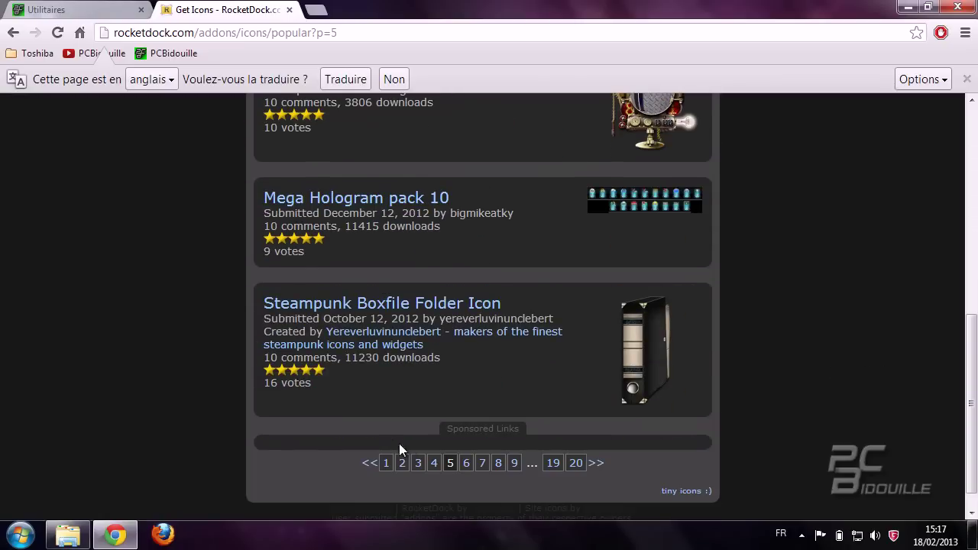
Step: Go to page 8 of the popular icons and open the iPad Icons Pack page
left_click(495, 463)
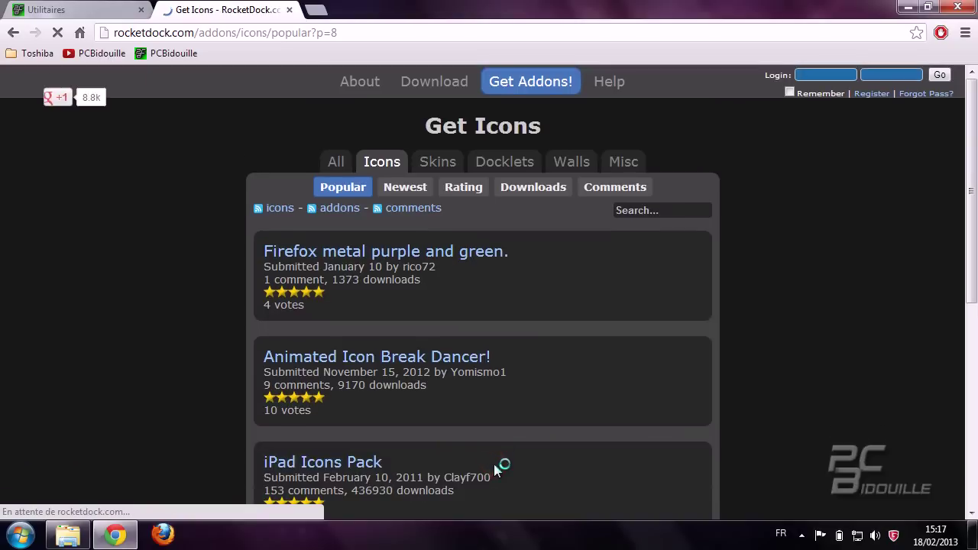
scroll(492, 455, "down", 2)
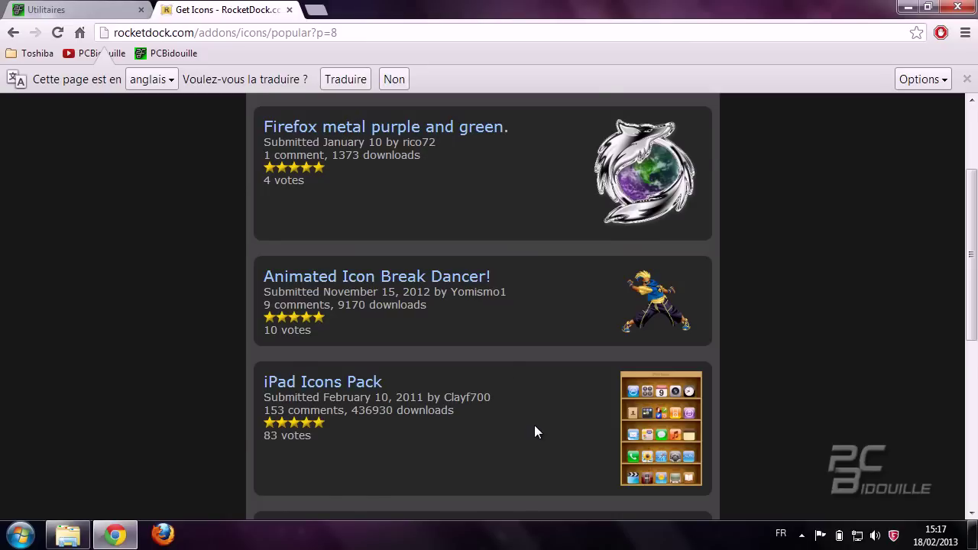
scroll(534, 425, "down", 1)
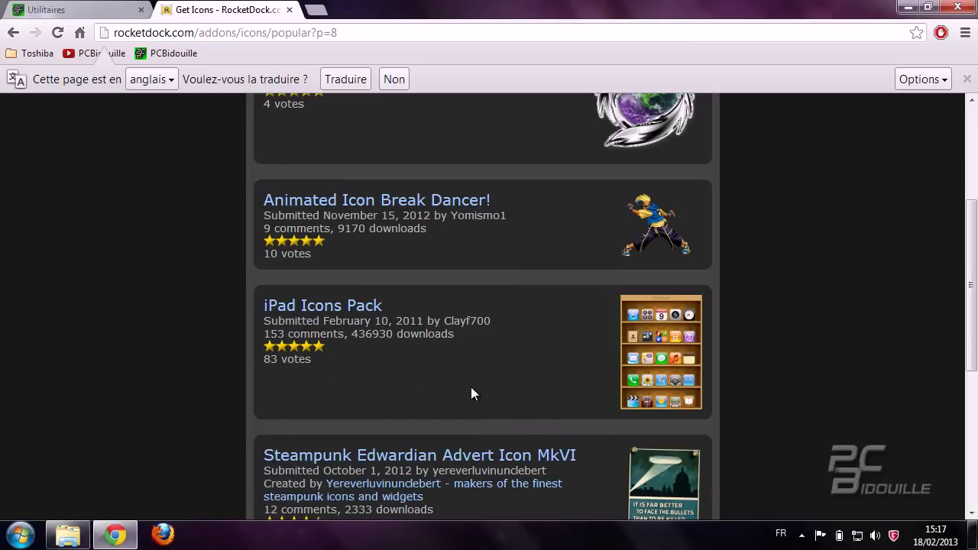
left_click(357, 314)
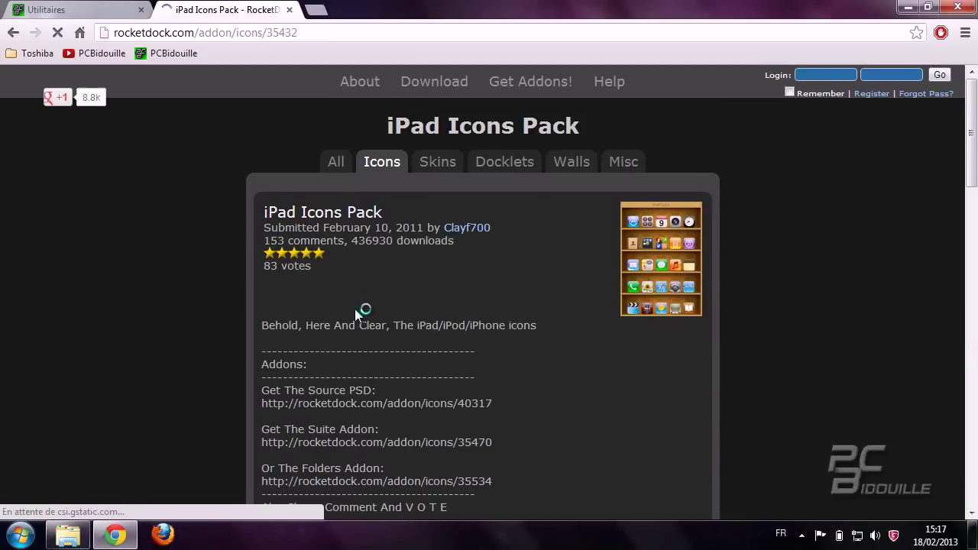
Step: Download the iPad Icons Pack file and dismiss the browser's download bar
scroll(449, 387, "down", 3)
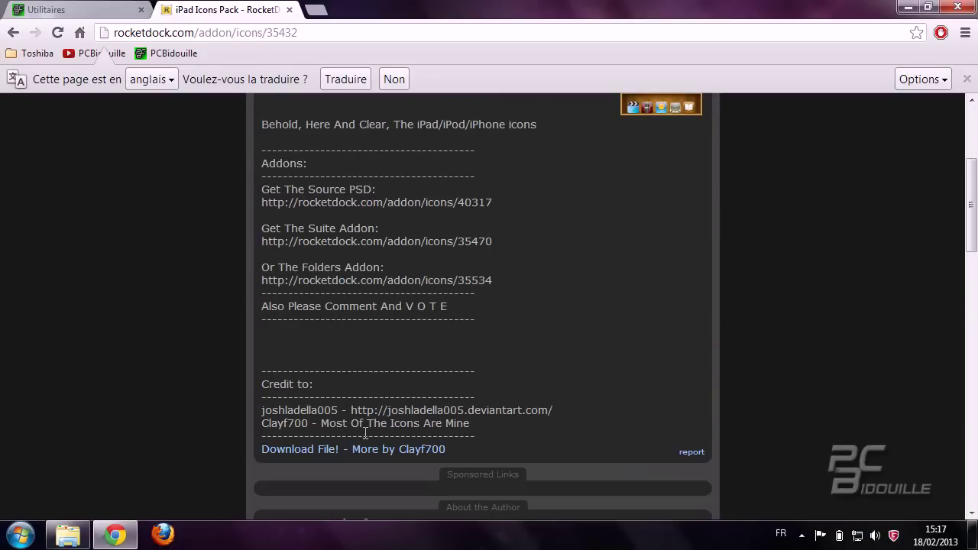
scroll(408, 419, "up", 2)
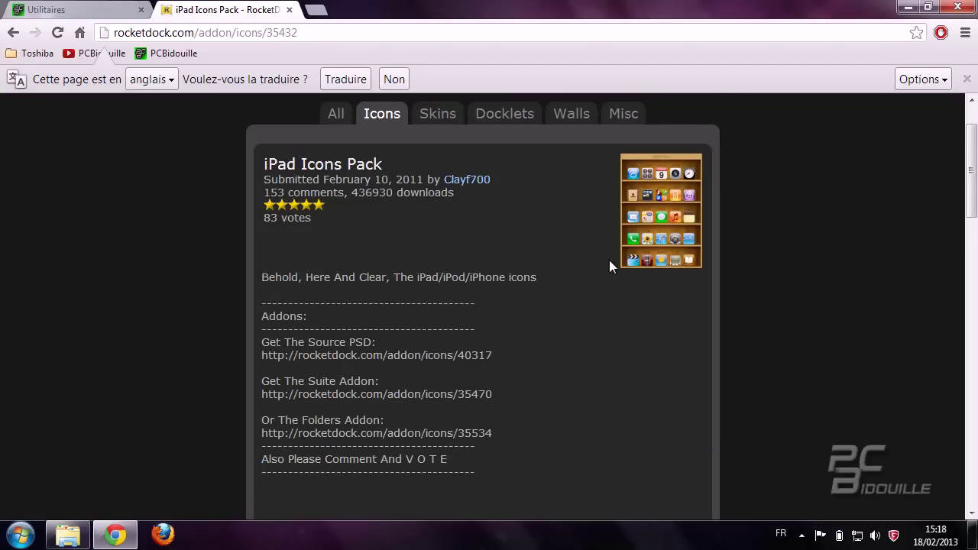
scroll(441, 340, "down", 2)
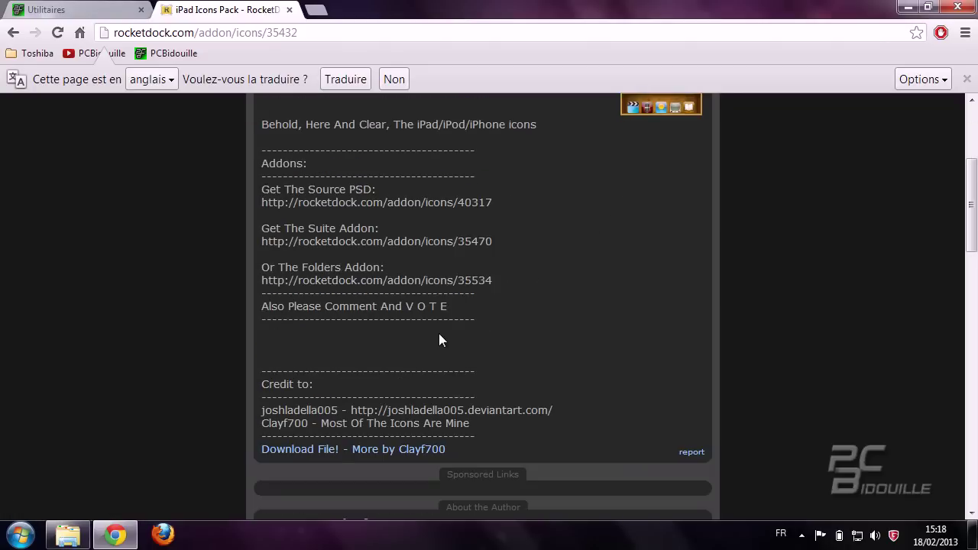
left_click(315, 456)
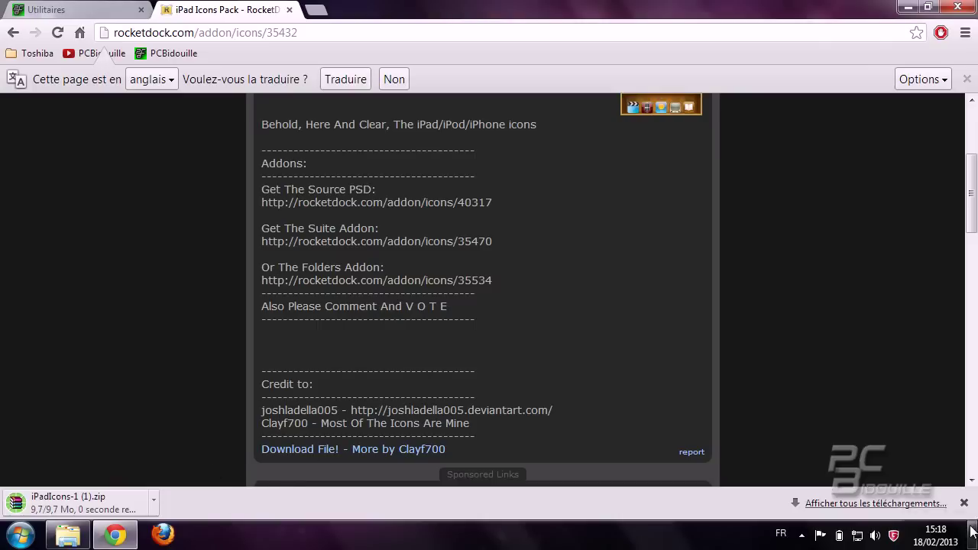
left_click(964, 503)
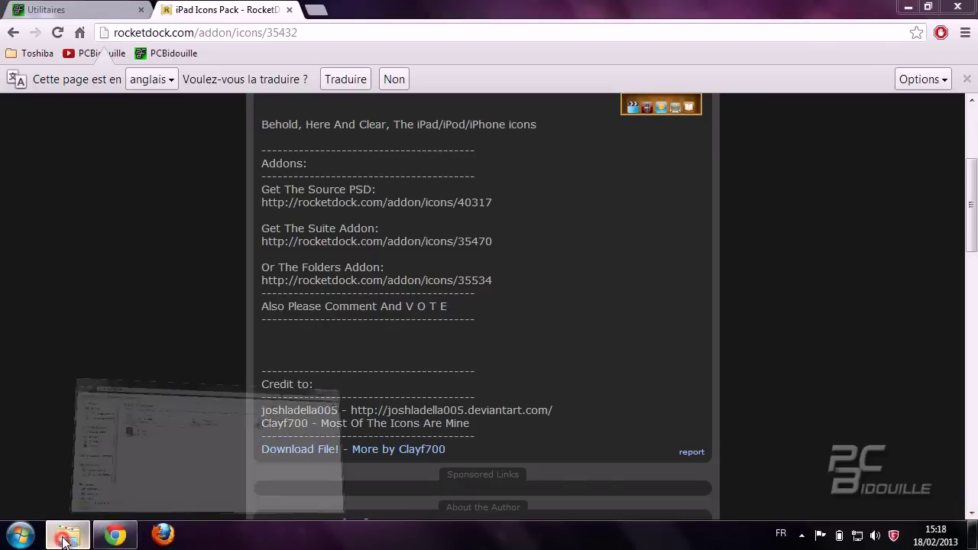
Step: Switch to Windows Explorer and extract the iPadIcons-1 archive in Téléchargements into an iPadIcons-1 folder
left_click(122, 443)
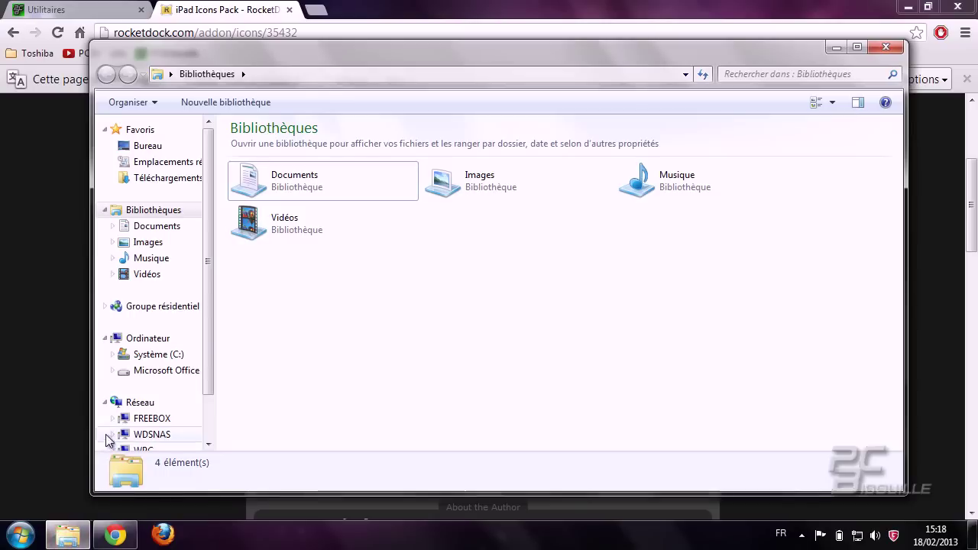
left_click(147, 179)
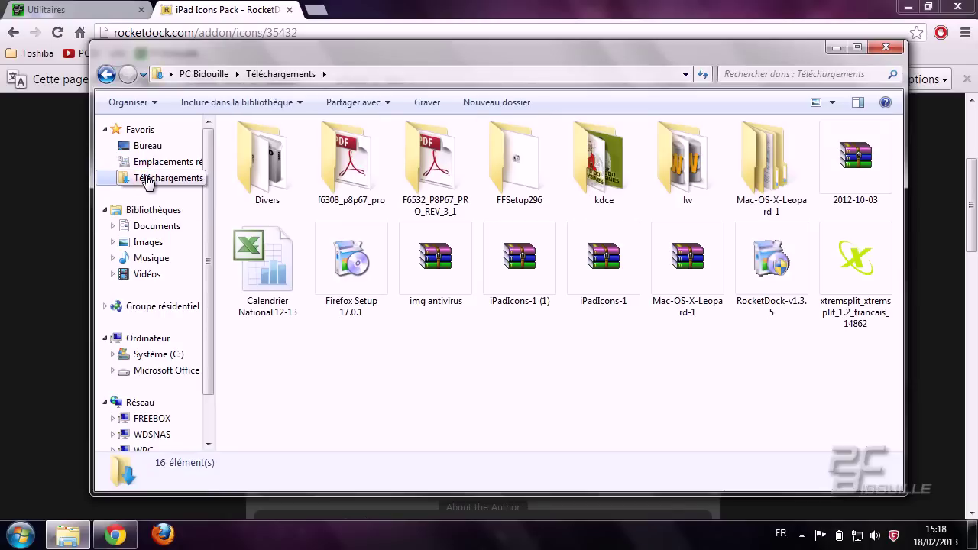
right_click(517, 263)
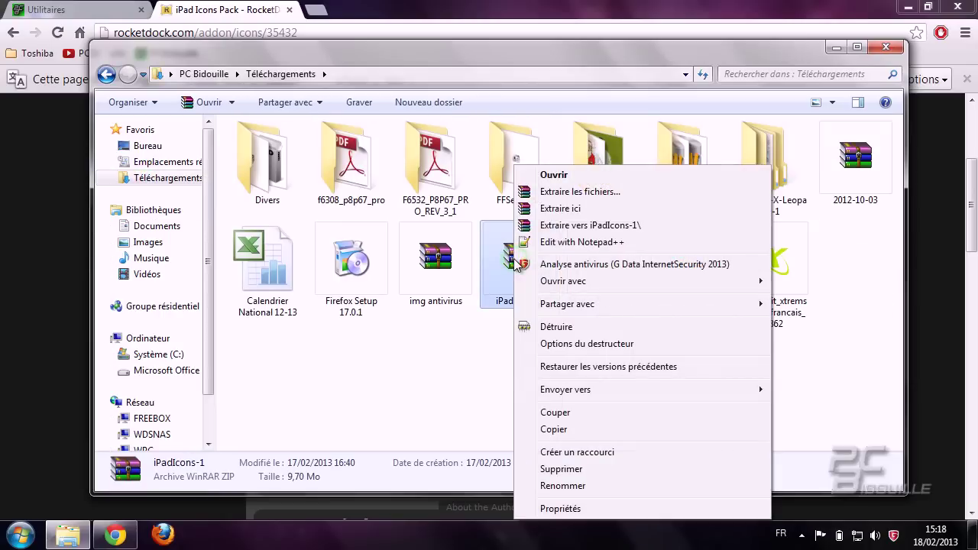
left_click(550, 193)
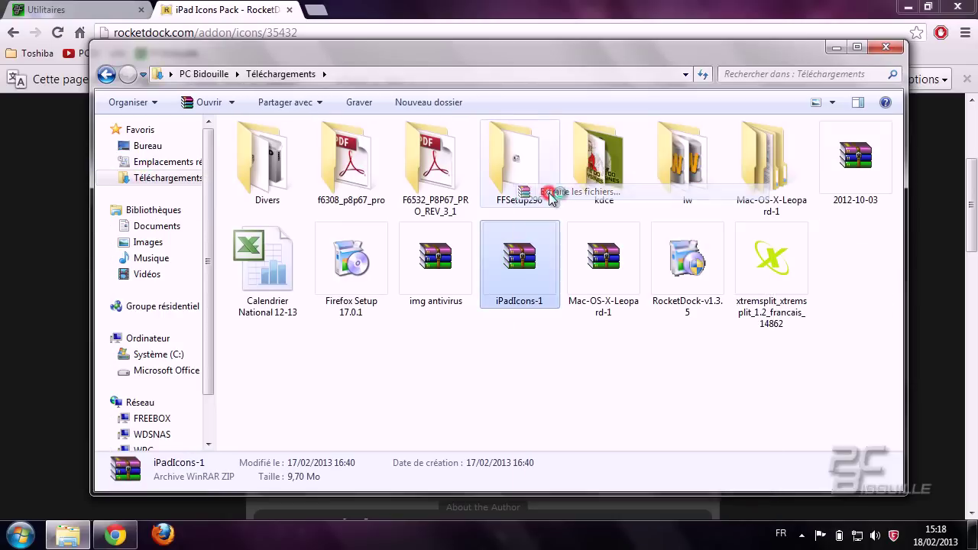
left_click(538, 423)
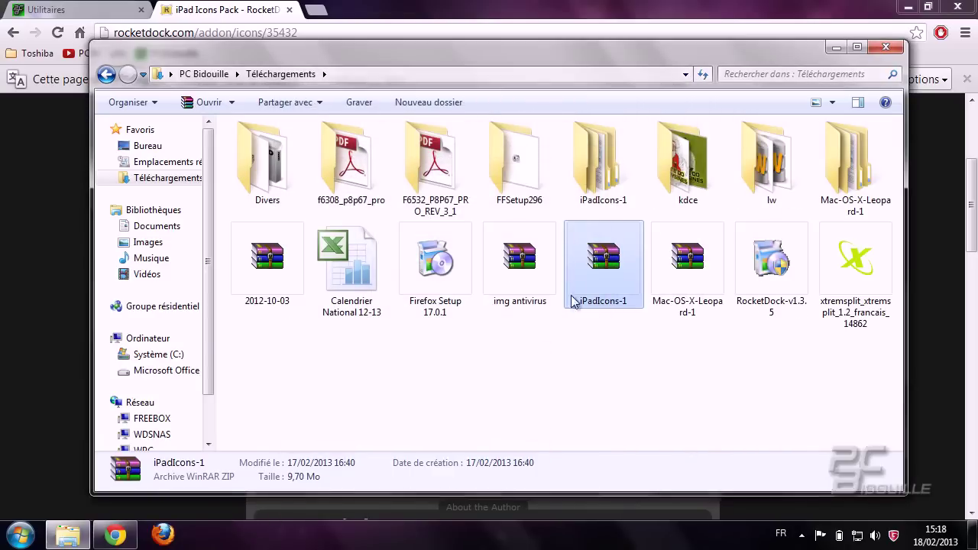
Step: Open the extracted iPadIcons-1 folder and view the icons in the App Store subfolder of Apps
double_click(595, 188)
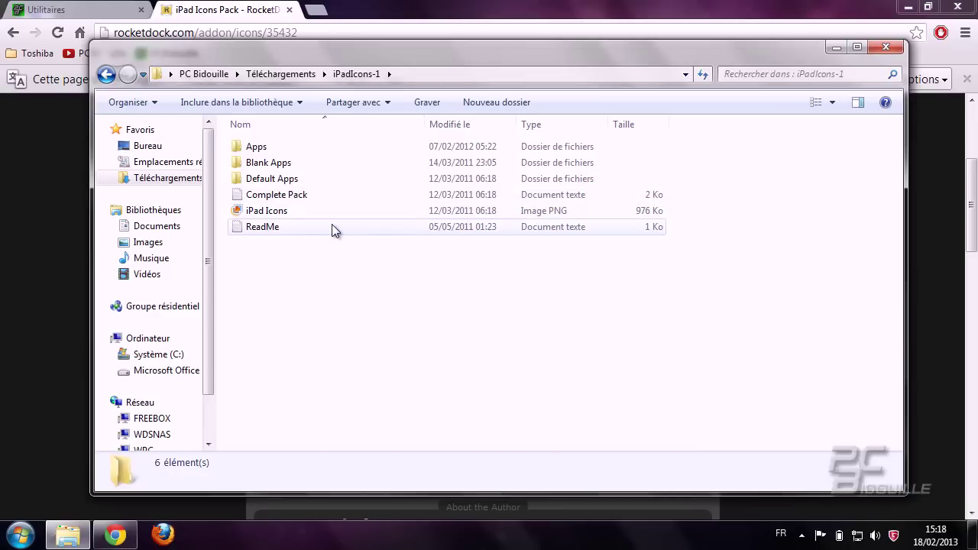
double_click(263, 149)
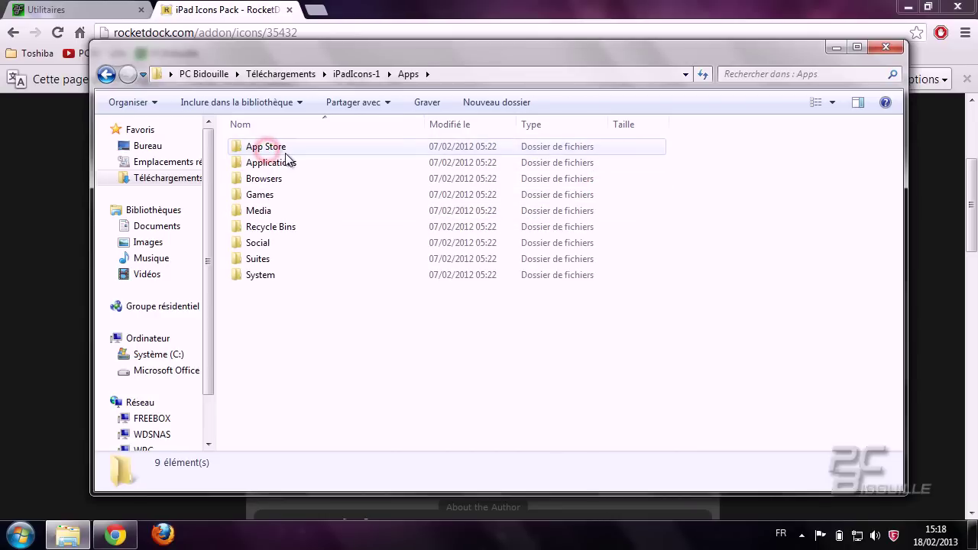
double_click(288, 148)
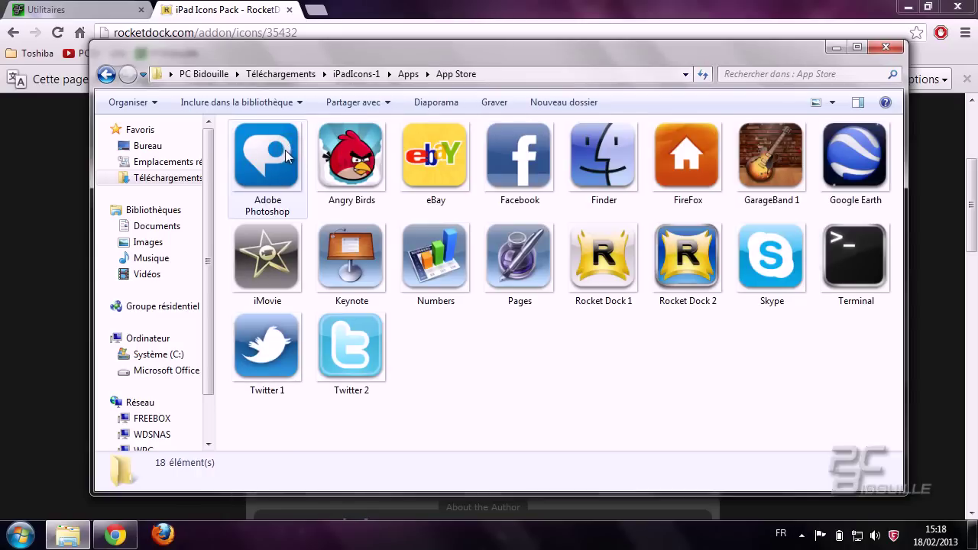
Step: Return to the Apps folder and look through all the icons in its Applications subfolder
left_click(106, 74)
double_click(272, 163)
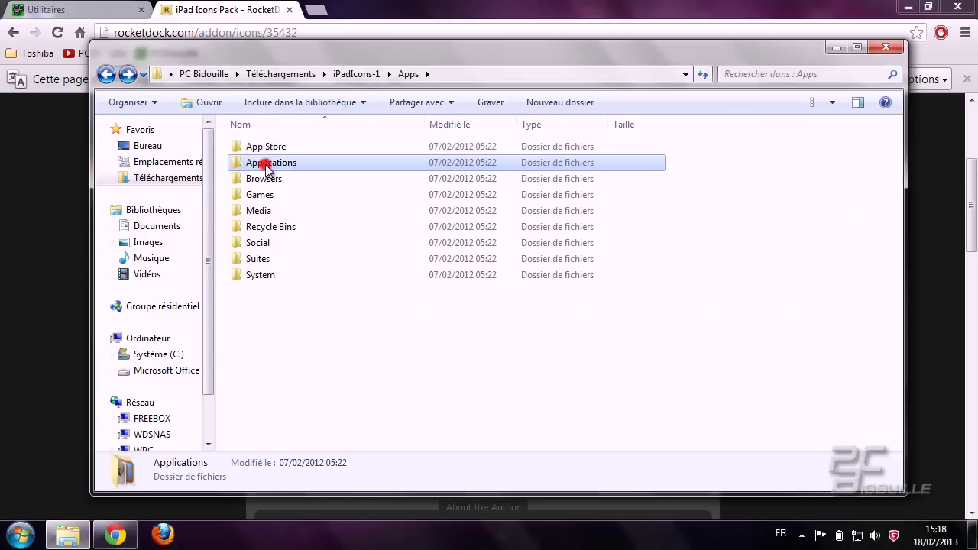
scroll(315, 242, "down", 4)
scroll(315, 242, "up", 5)
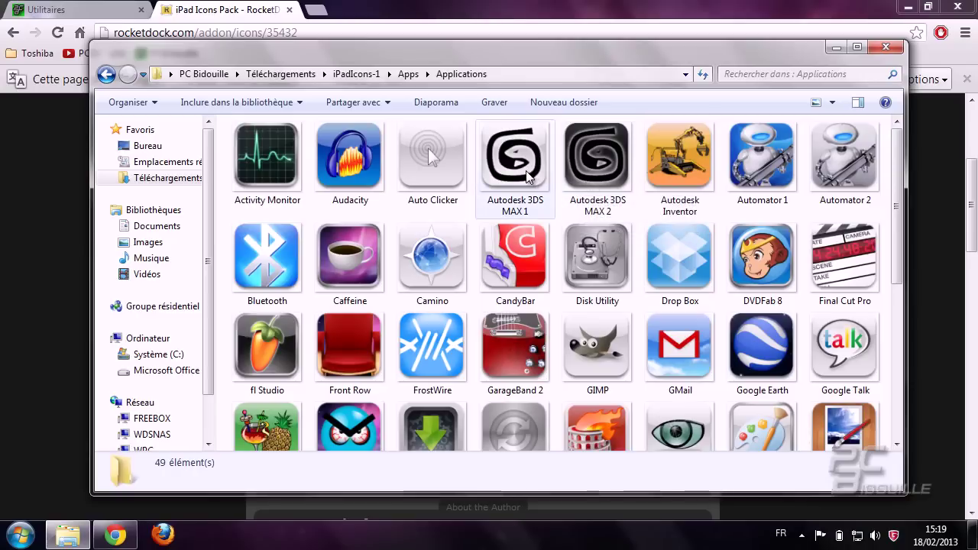
scroll(527, 175, "down", 3)
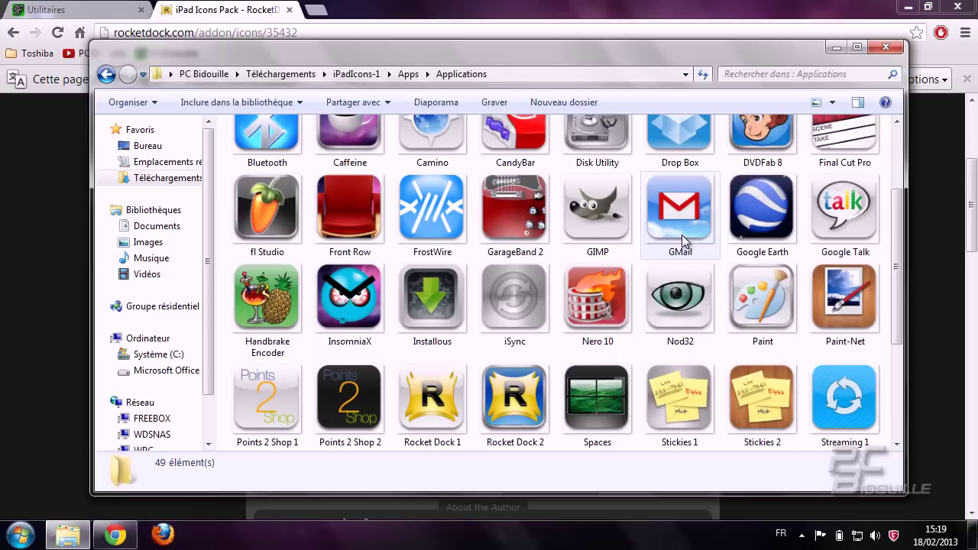
scroll(514, 298, "down", 4)
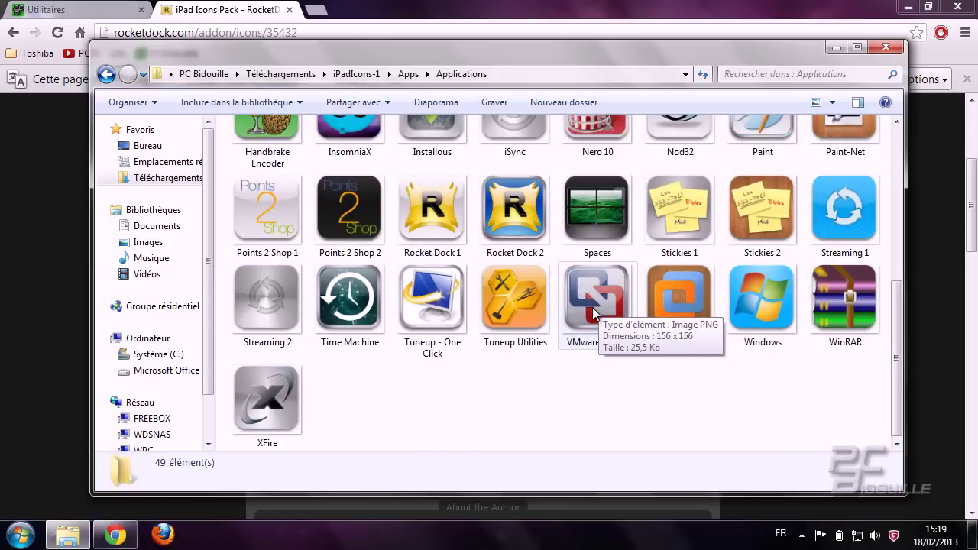
scroll(589, 308, "up", 7)
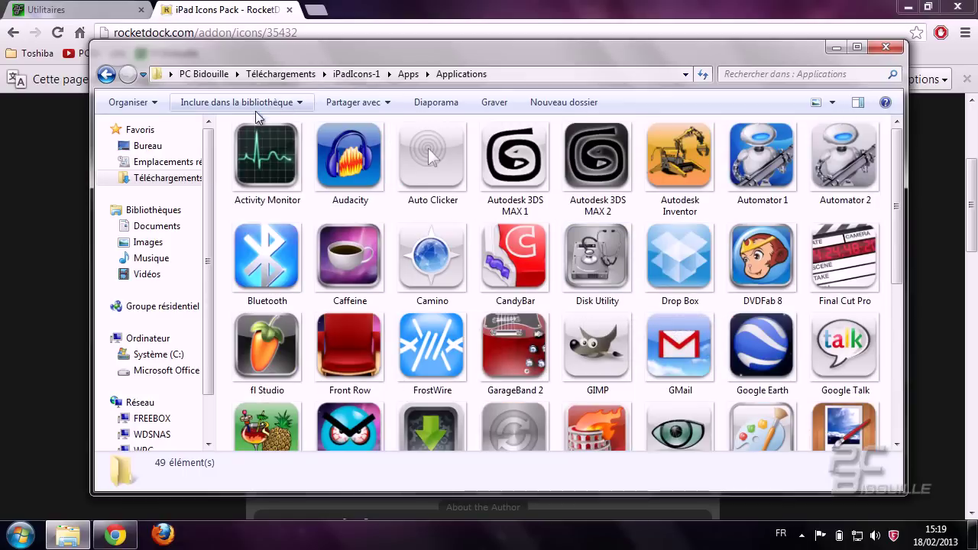
Step: Open the Images library and look through its pictures for files usable as dock icons
left_click(146, 245)
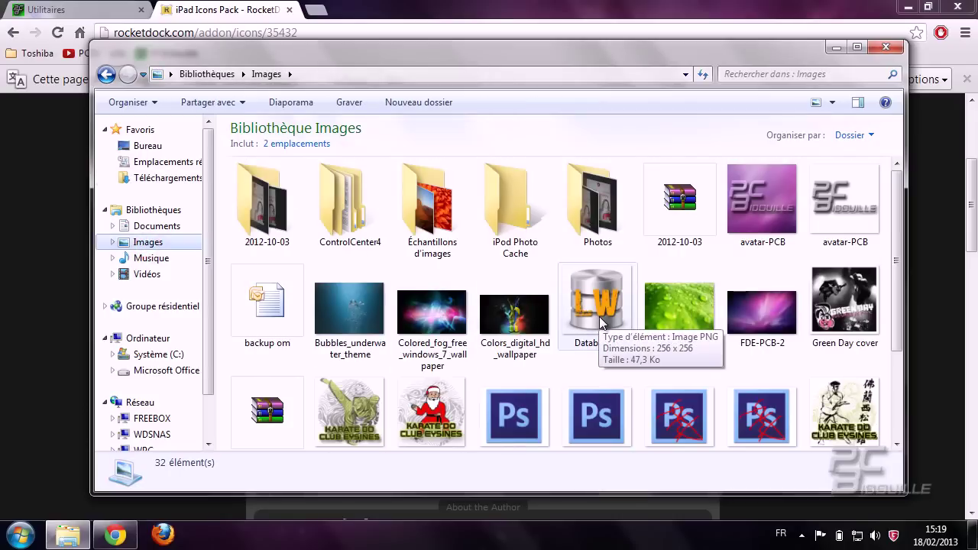
scroll(600, 321, "down", 1)
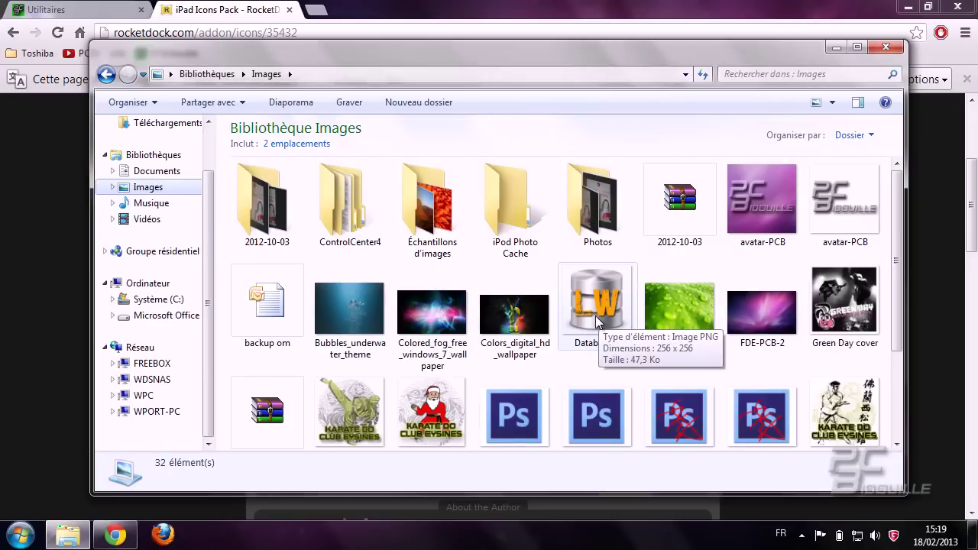
scroll(894, 272, "down", 1)
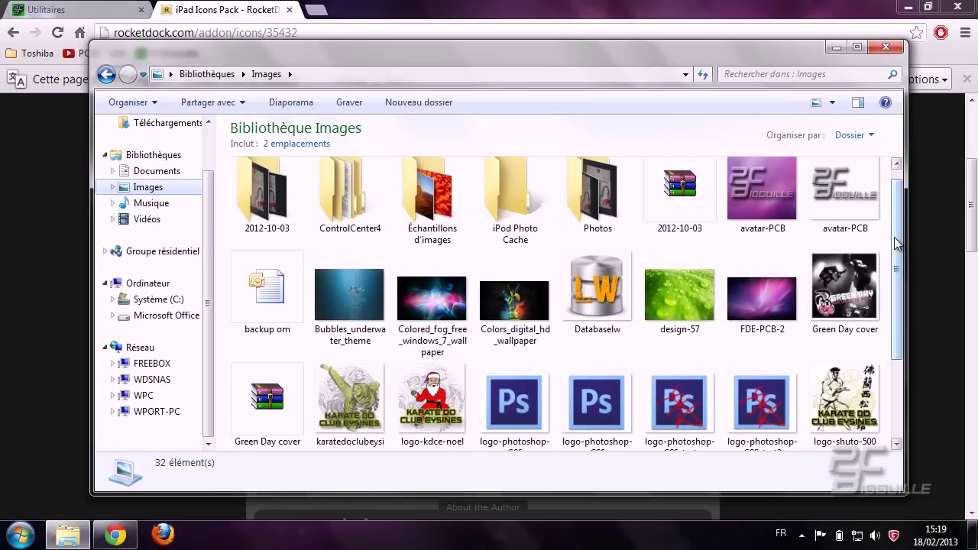
scroll(899, 244, "down", 3)
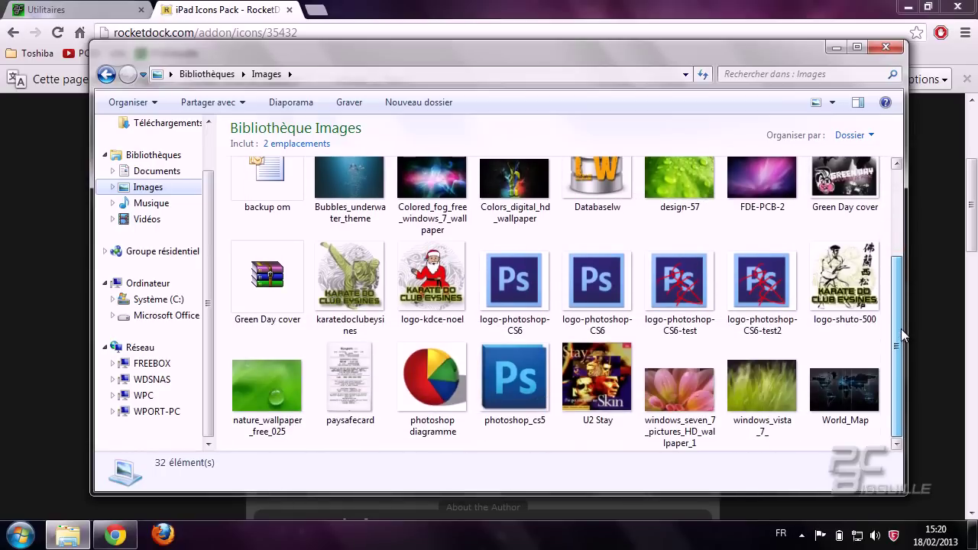
left_click_drag(903, 336, 902, 279)
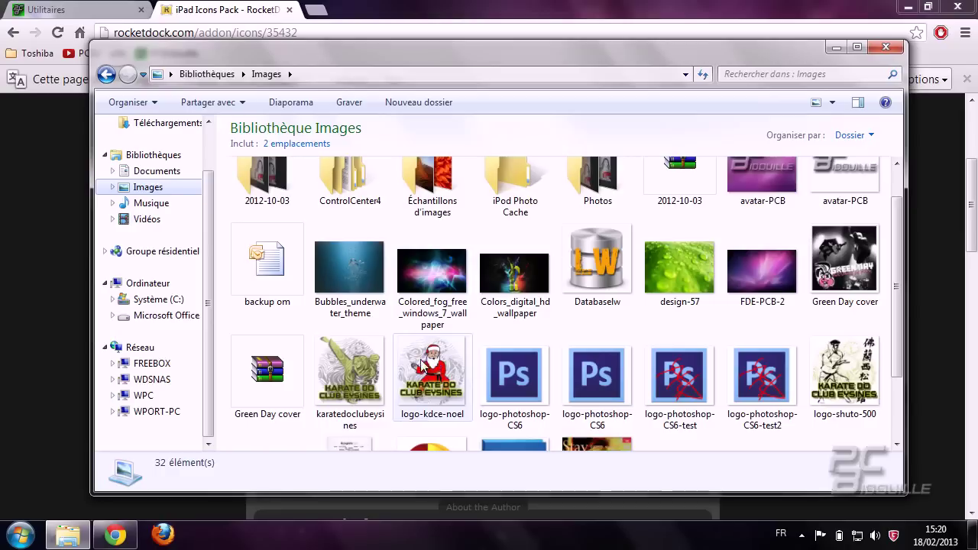
scroll(413, 356, "up", 1)
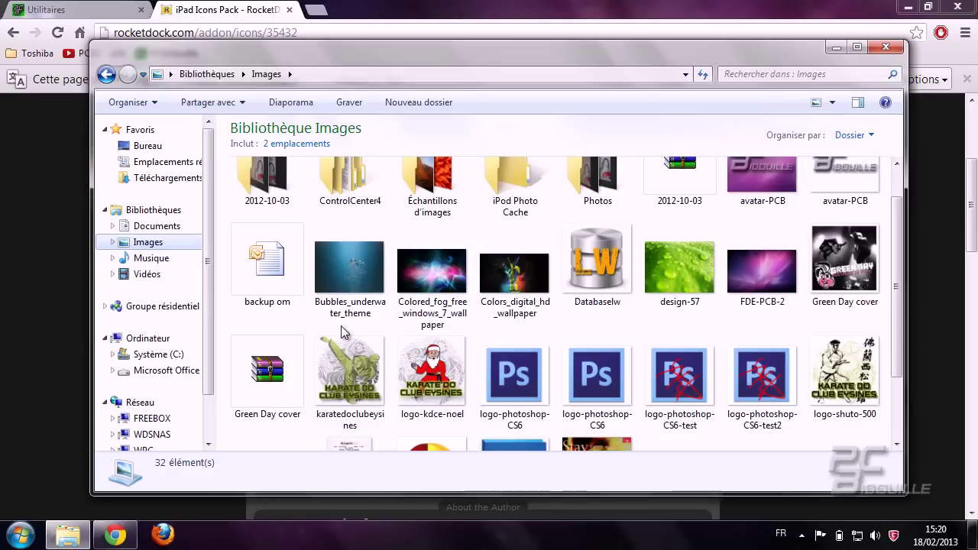
Step: Return to Téléchargements and view the icons in the Games subfolder of iPadIcons-1's Apps folder
left_click(169, 180)
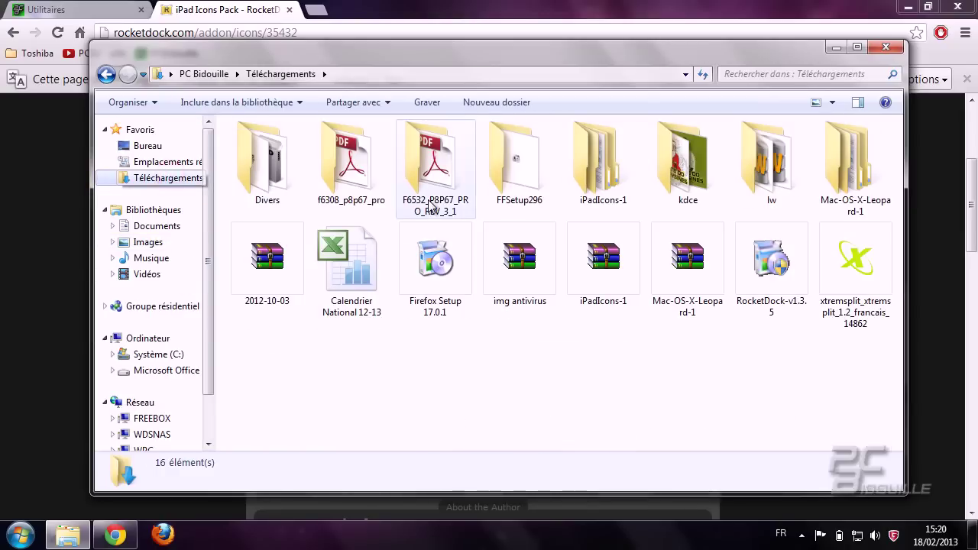
double_click(610, 169)
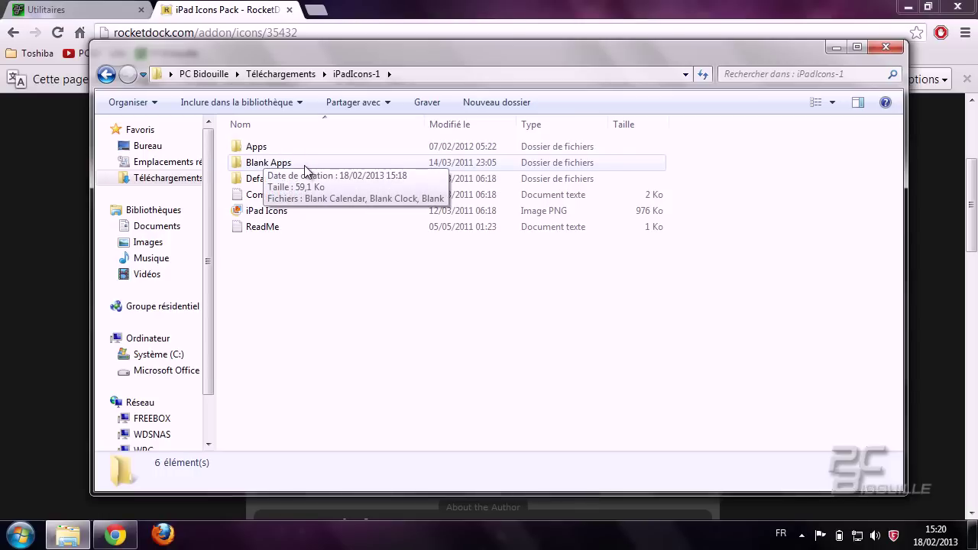
left_click(276, 147)
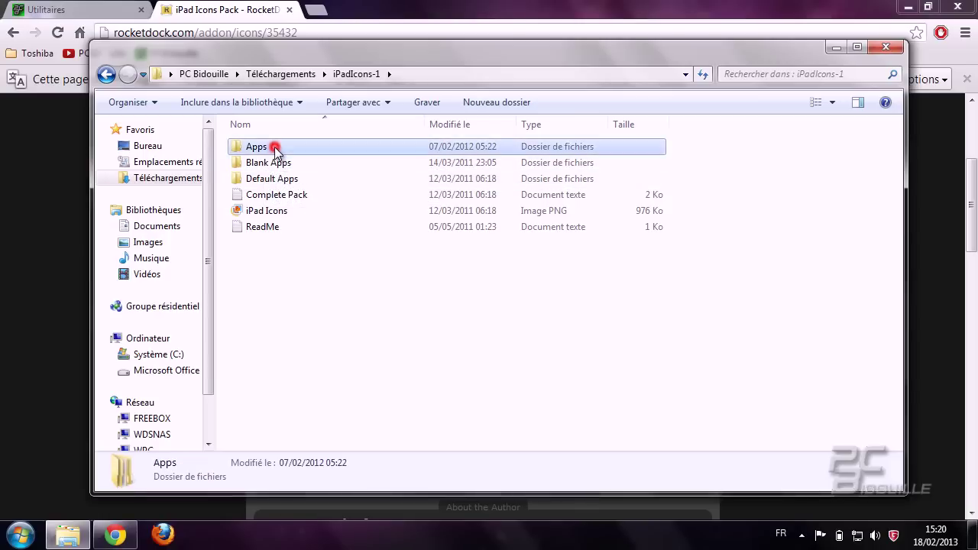
double_click(275, 147)
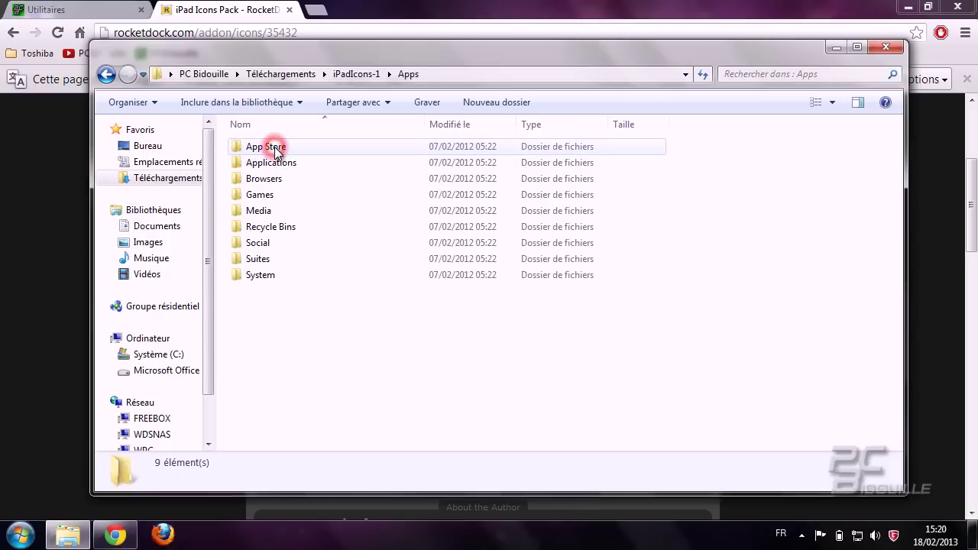
double_click(273, 195)
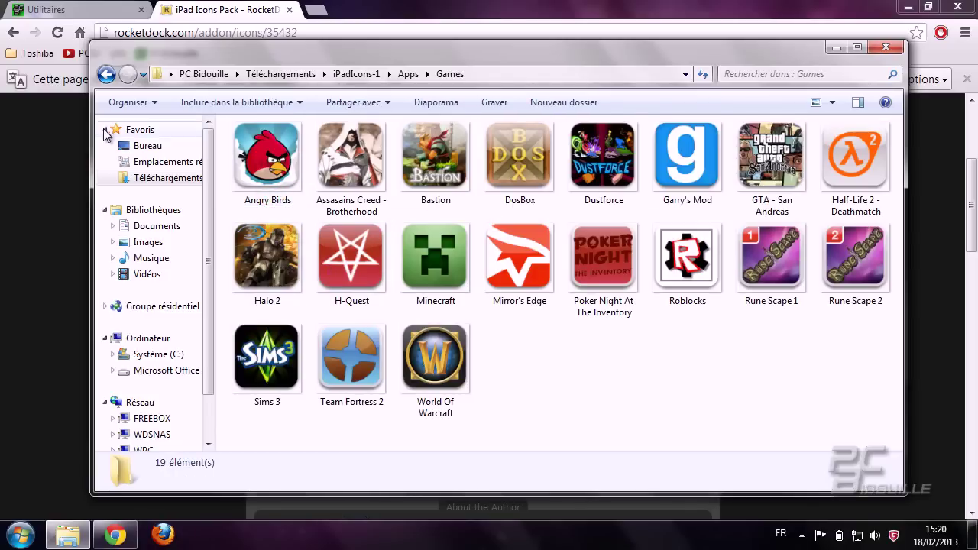
Step: Return to the Apps folder and copy all the icons in its Applications subfolder
left_click(106, 74)
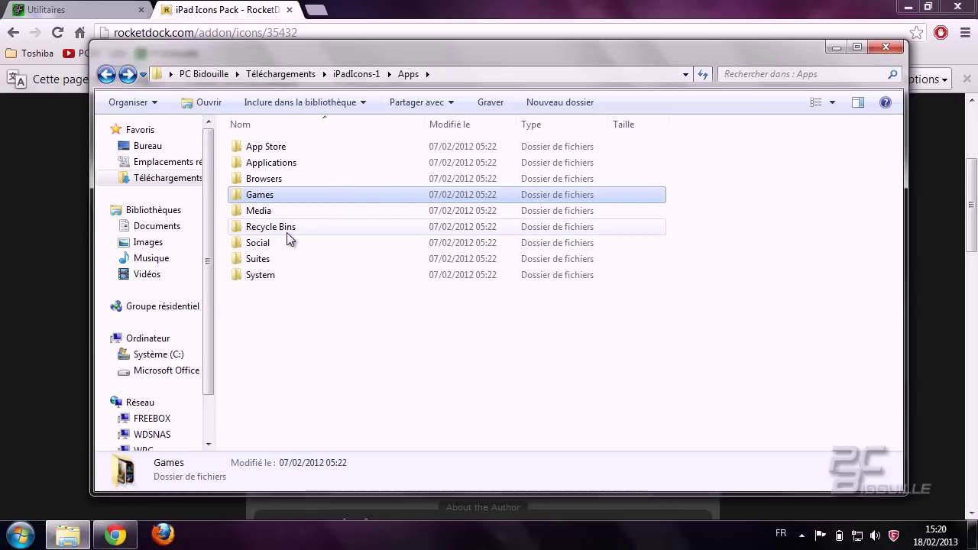
left_click(275, 163)
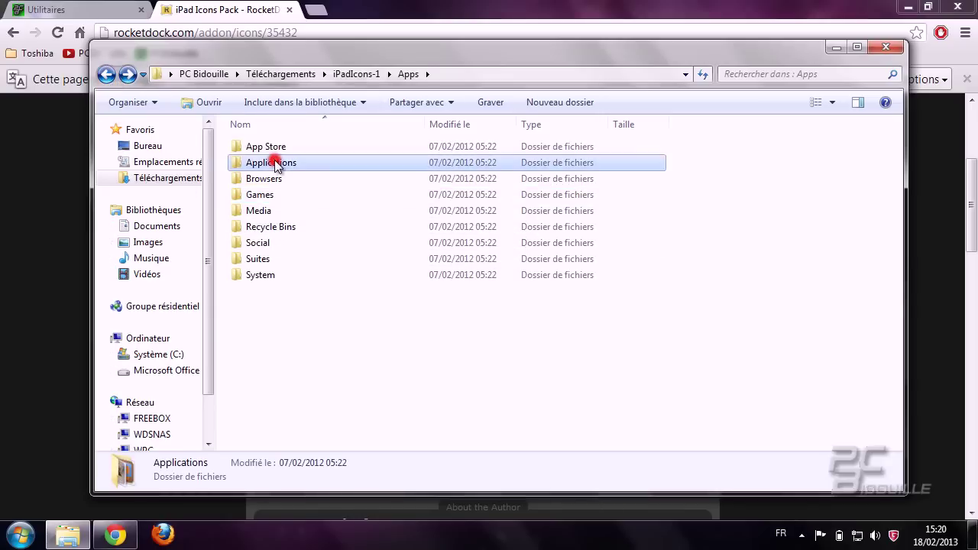
double_click(275, 163)
scroll(348, 223, "down", 4)
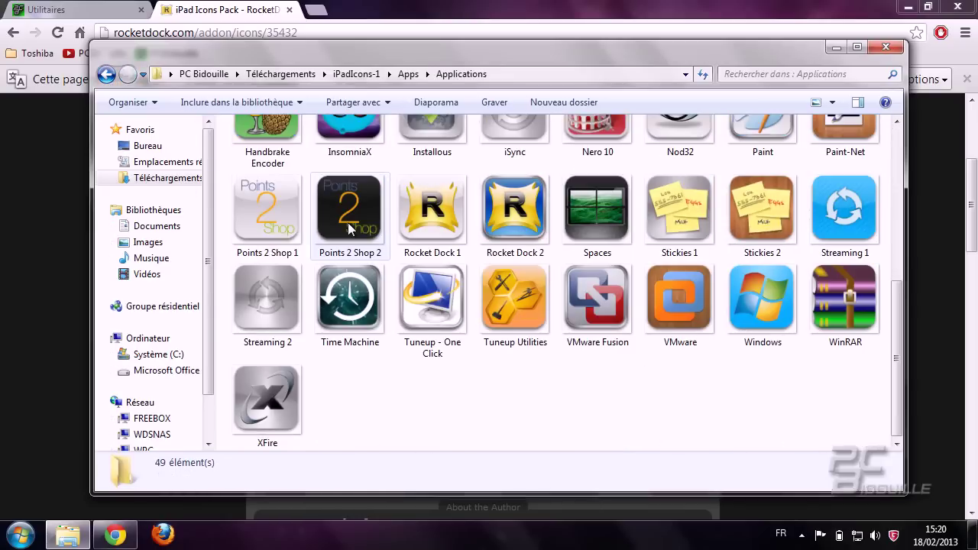
scroll(347, 224, "up", 5)
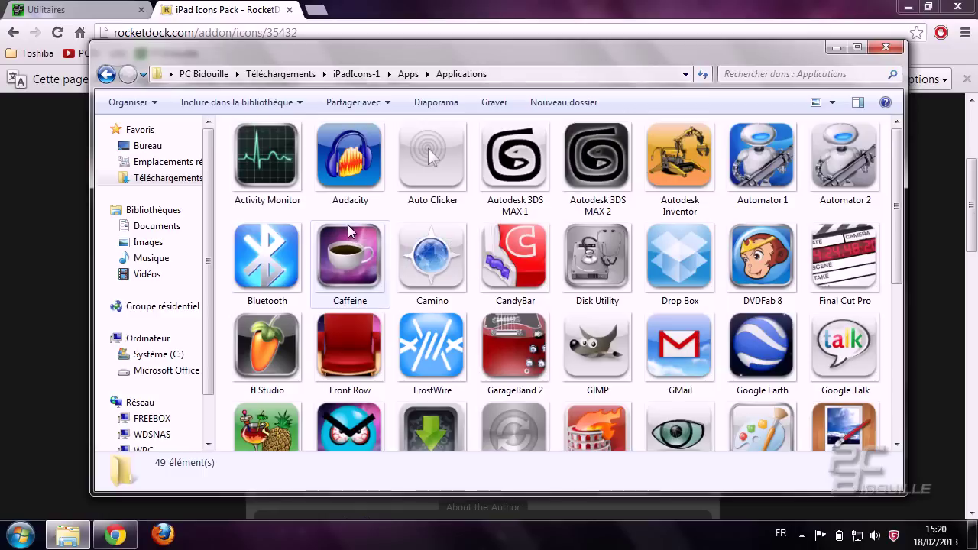
scroll(348, 225, "down", 2)
scroll(581, 306, "down", 2)
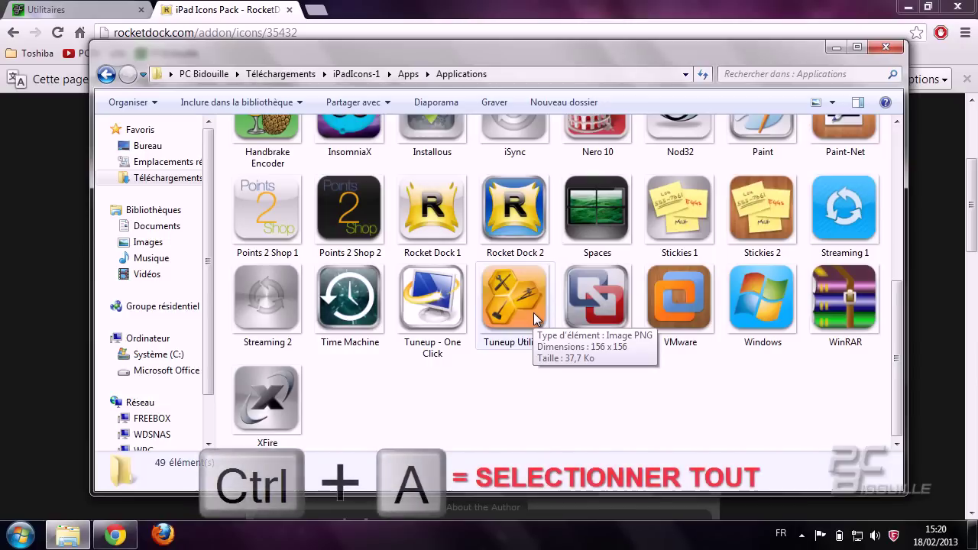
scroll(535, 316, "up", 5)
key("ctrl+a")
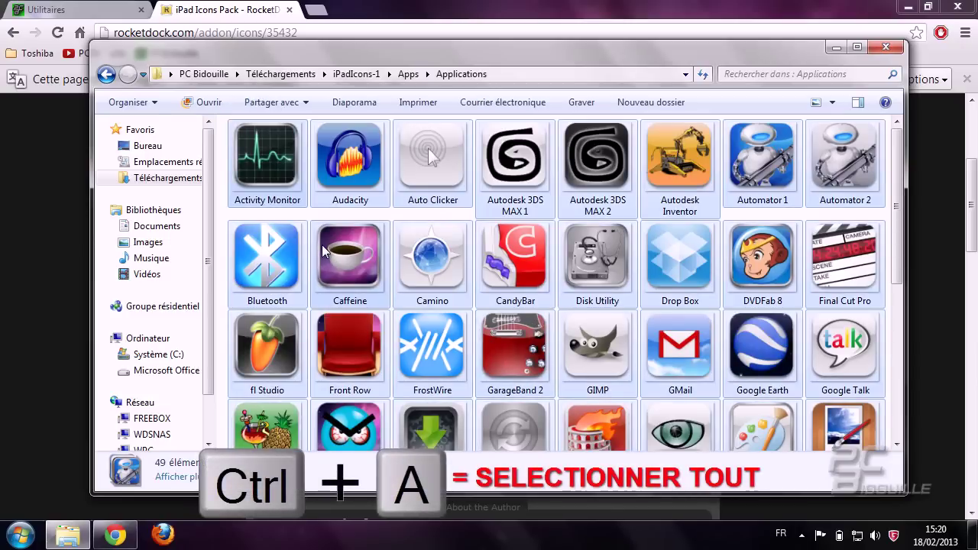
right_click(235, 178)
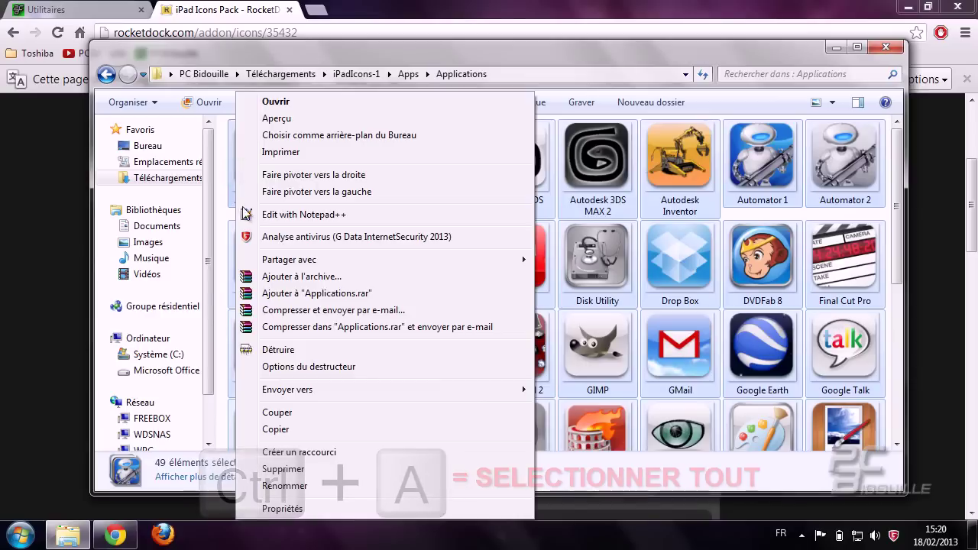
left_click(292, 432)
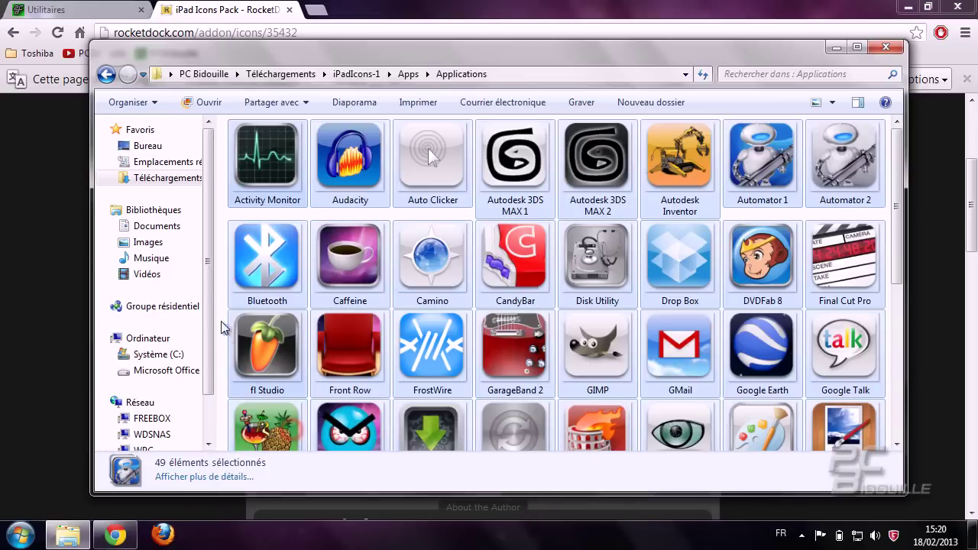
Step: Open RocketDock's Icons folder under Program Files (x86) on the Système (C:) drive
left_click(162, 359)
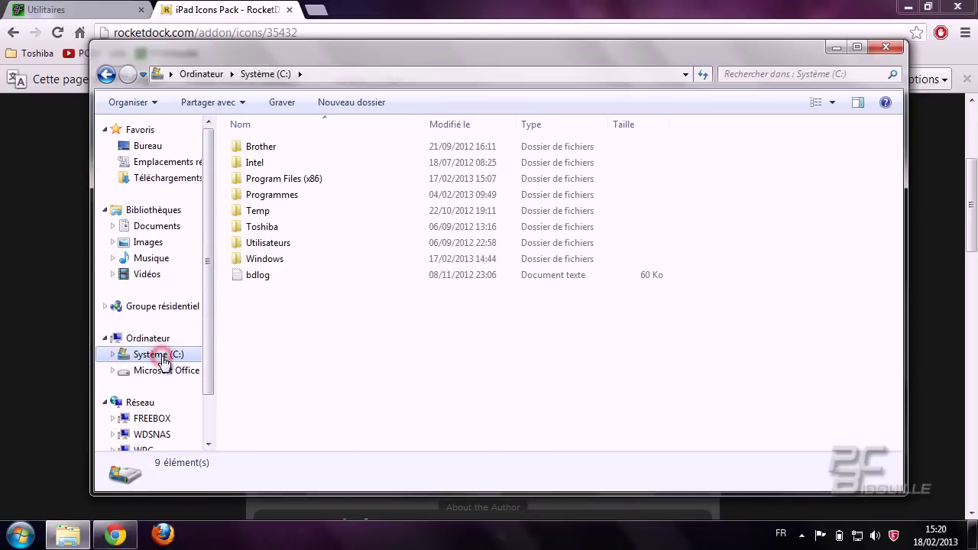
left_click(266, 180)
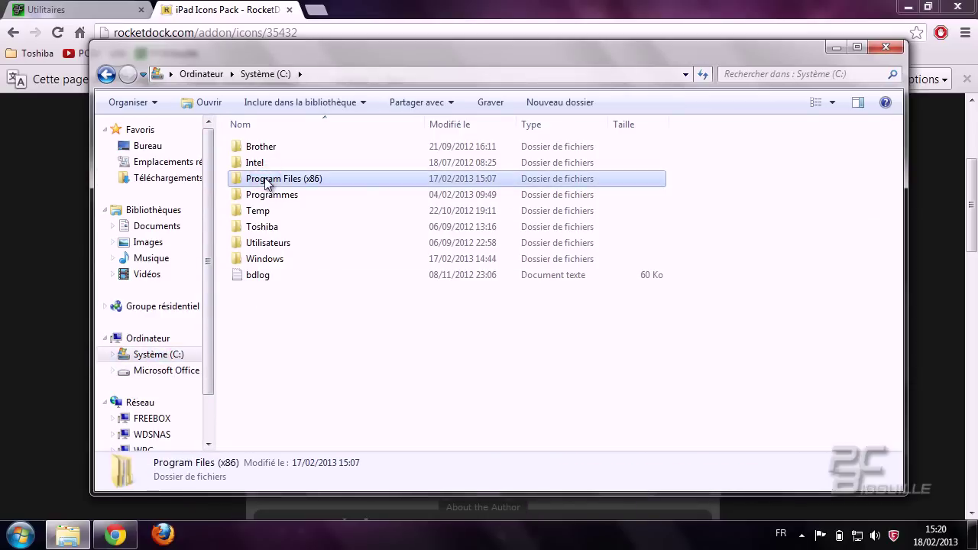
double_click(266, 180)
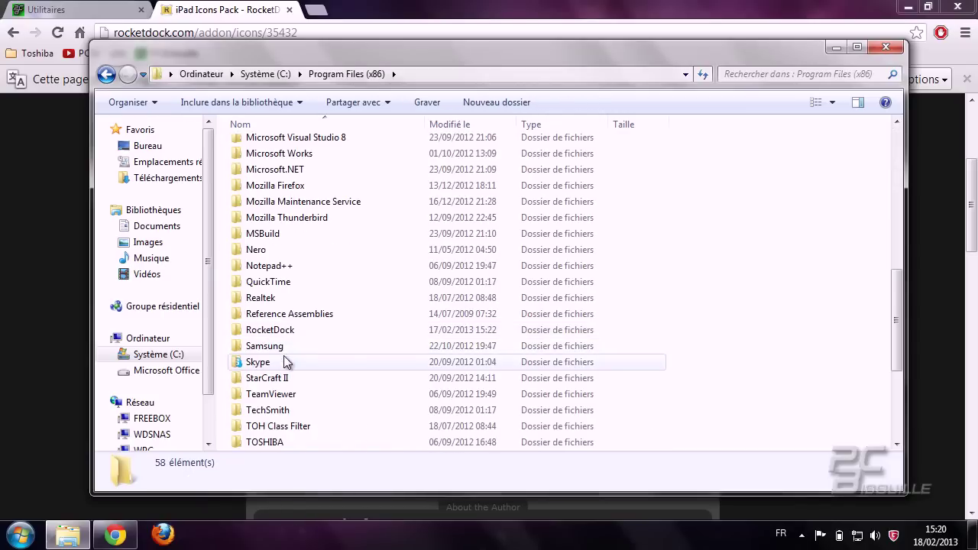
left_click(279, 331)
double_click(280, 330)
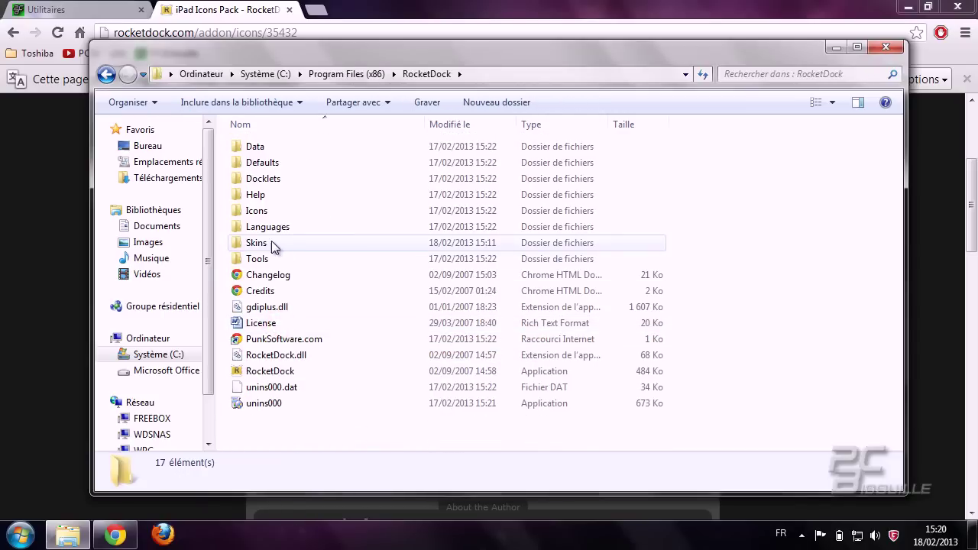
left_click(259, 214)
double_click(259, 214)
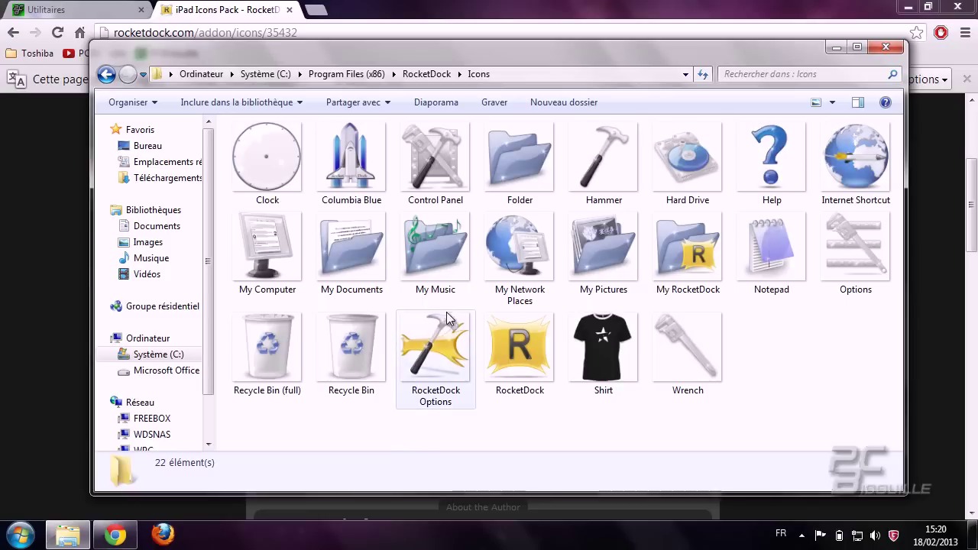
Step: Paste the copied application icons into RocketDock's Icons folder, granting administrator permission for all items, and clear the selection
right_click(753, 412)
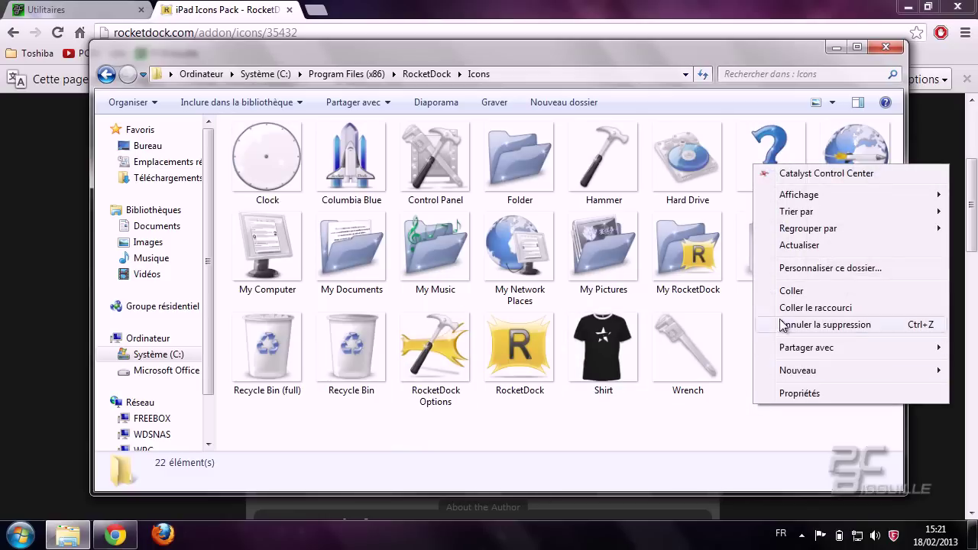
left_click(788, 292)
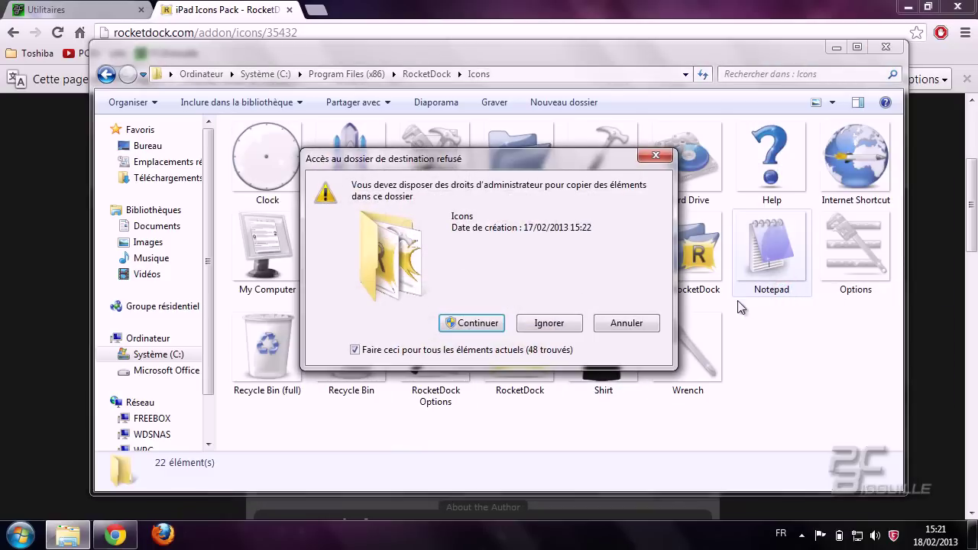
left_click(472, 323)
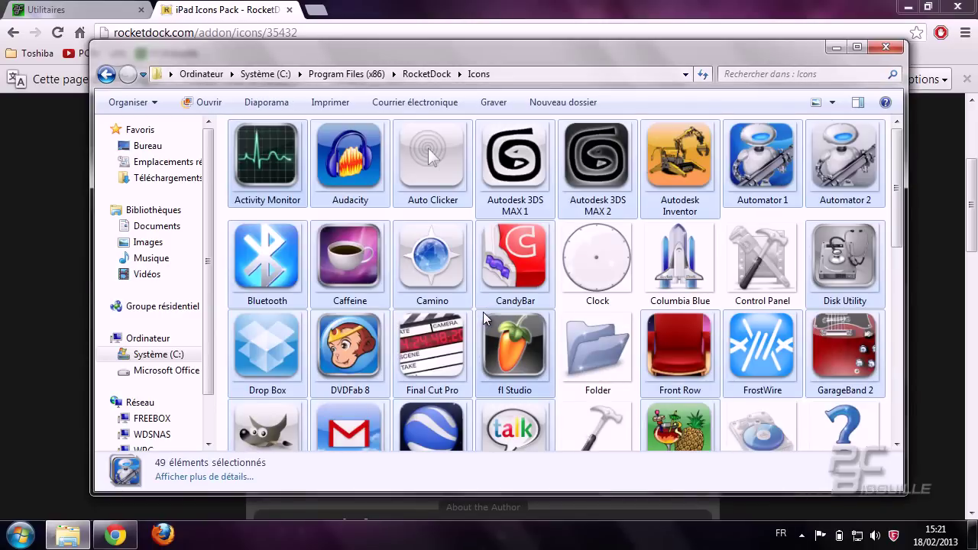
scroll(483, 312, "down", 5)
left_click(824, 415)
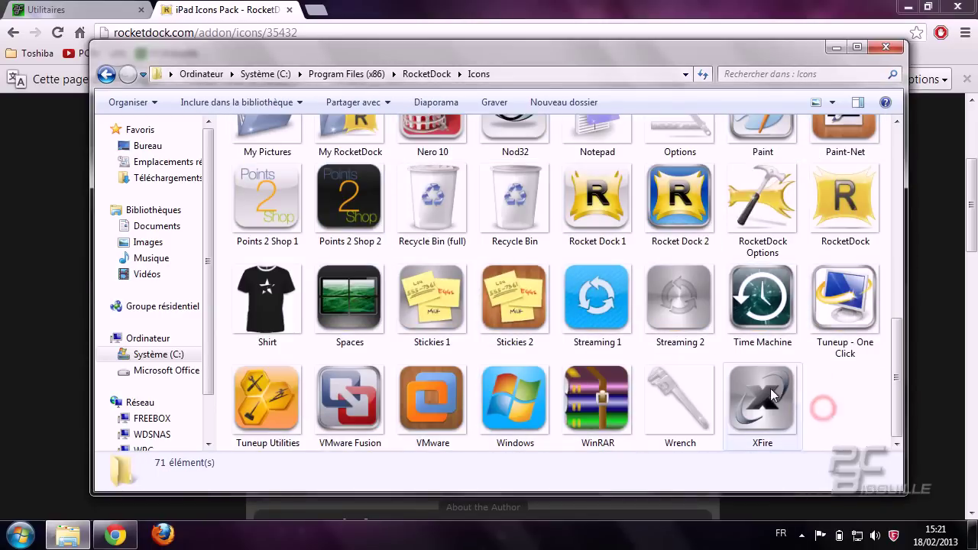
Step: Copy the Databaselw, karatedoclubeysines and logo-kdce-noel pictures from the Images library
left_click(135, 243)
left_click(606, 324)
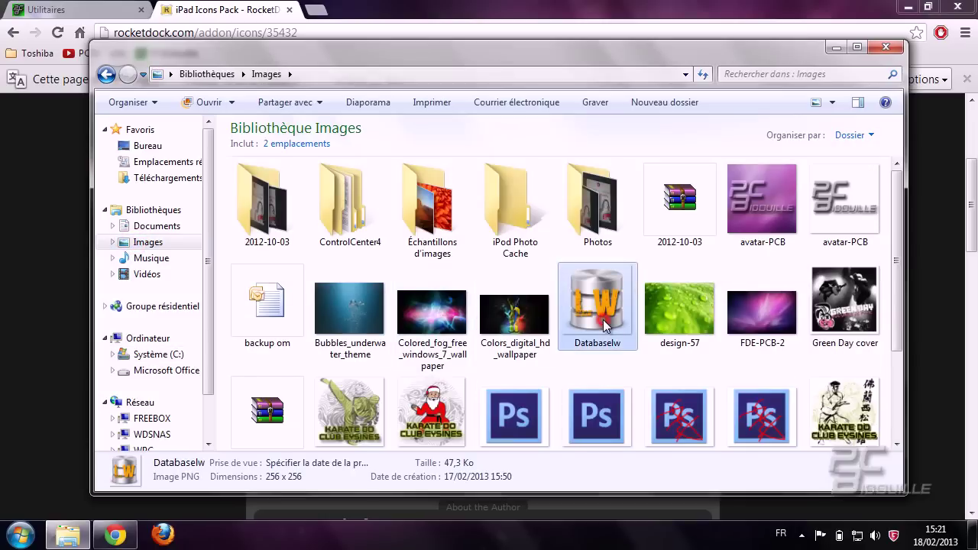
scroll(347, 413, "down", 3)
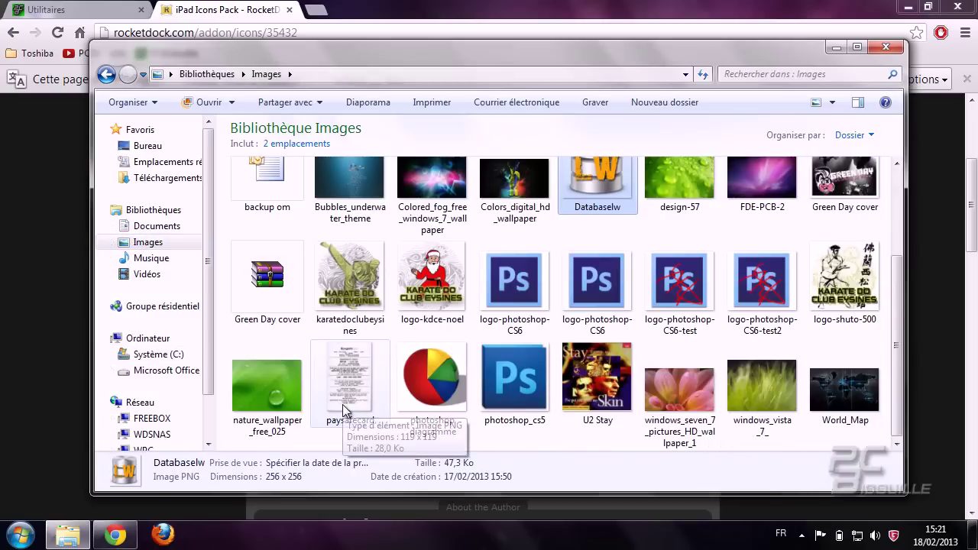
left_click(357, 292, "ctrl")
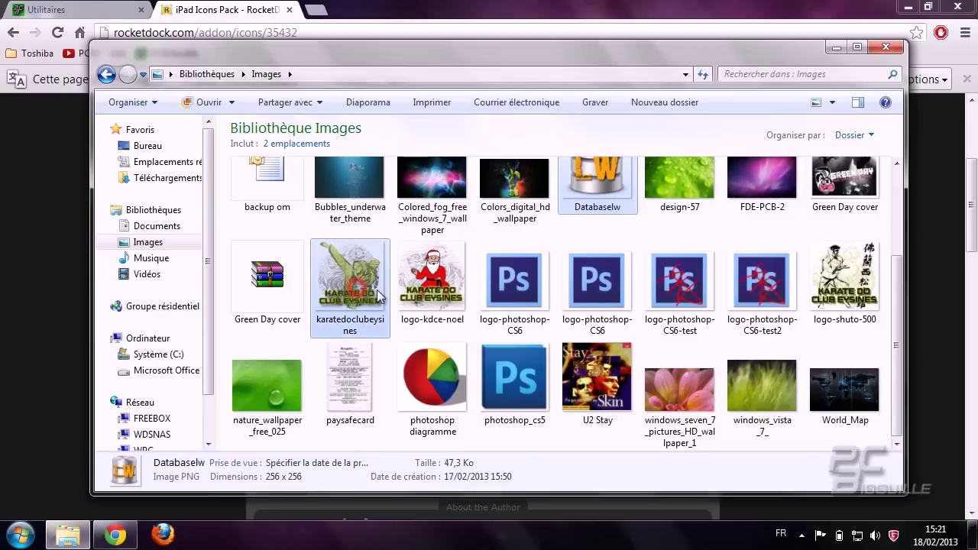
left_click(432, 295, "ctrl")
right_click(434, 298)
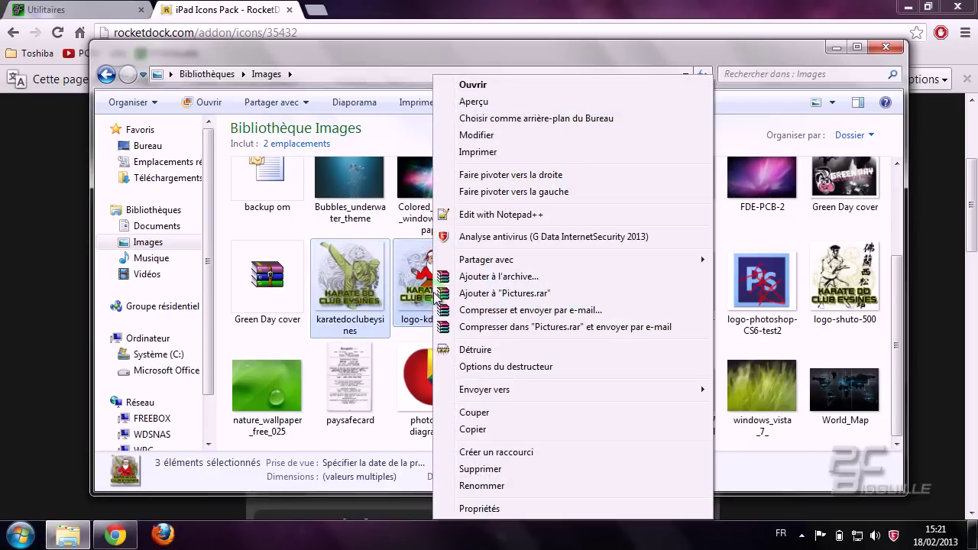
left_click(464, 431)
Step: Return to RocketDock's Icons folder and paste the three copied pictures there with administrator permission
left_click(106, 74)
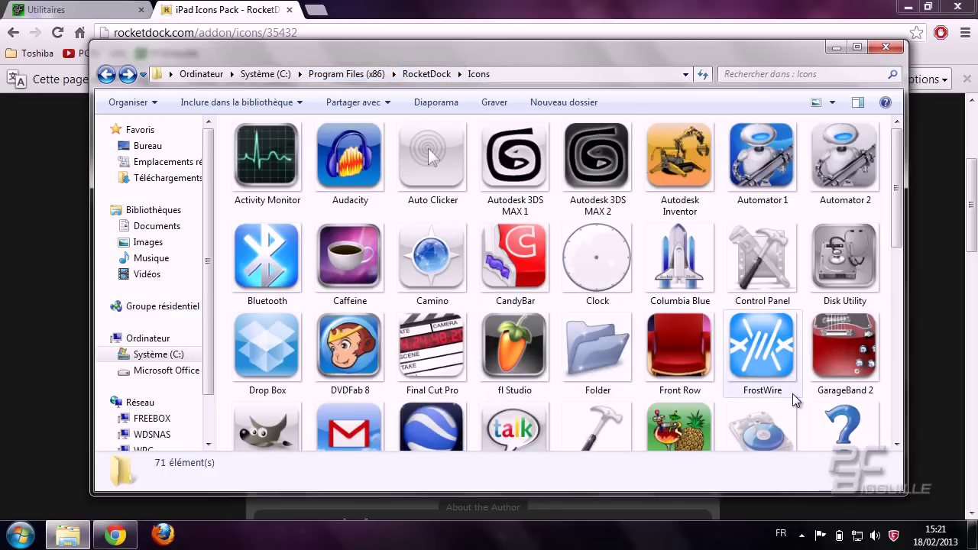
right_click(805, 413)
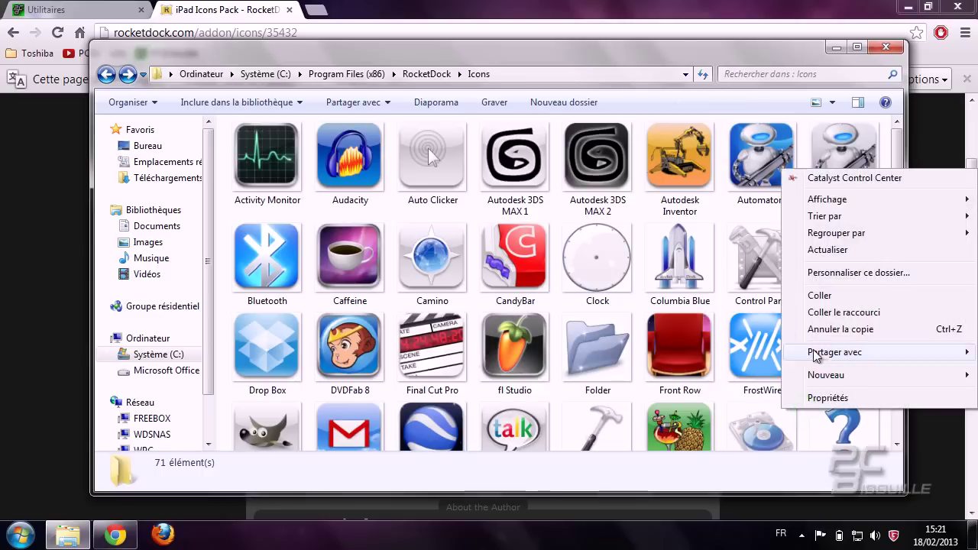
left_click(812, 294)
left_click(472, 323)
scroll(483, 324, "down", 2)
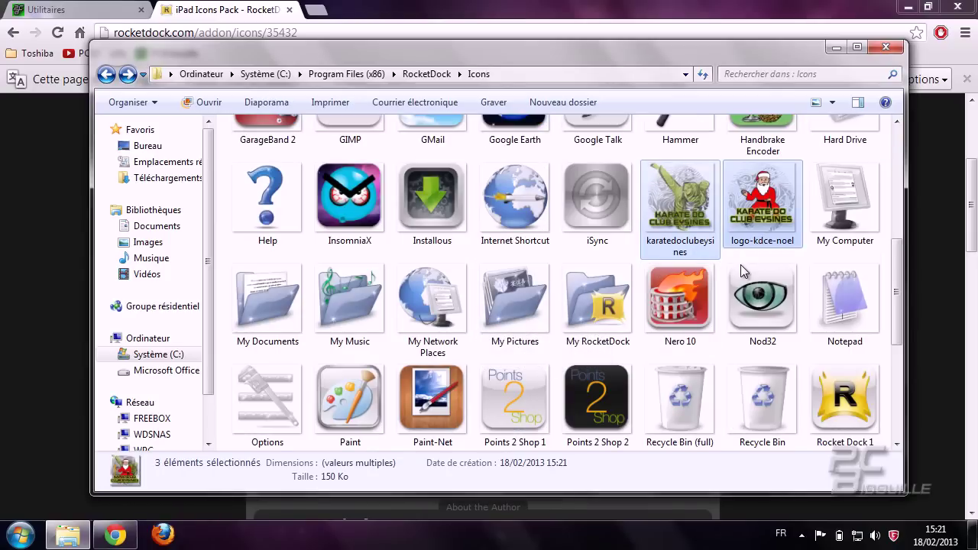
Step: Look through the icons and personal pictures stored in RocketDock's Icons folder, and close the folder window
left_click(718, 281)
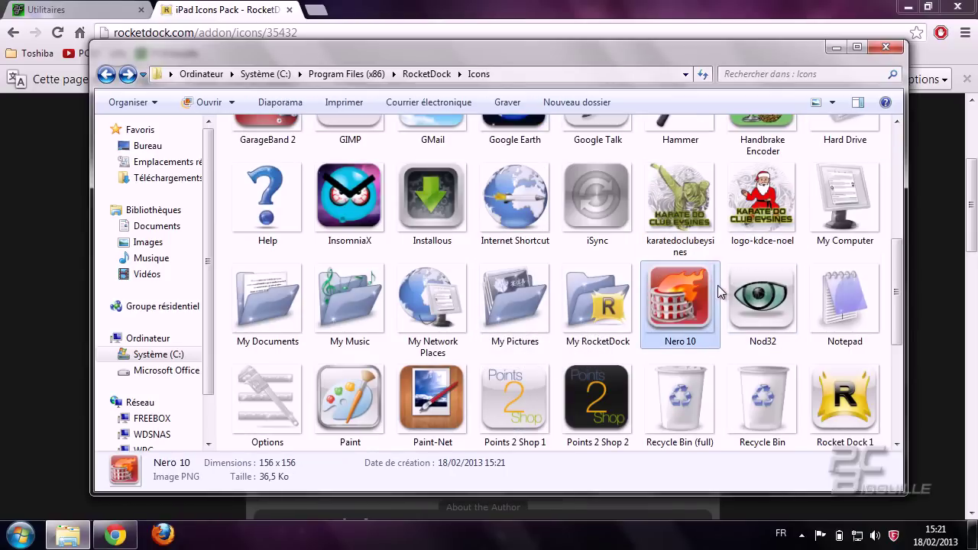
scroll(717, 296, "down", 3)
scroll(688, 305, "up", 2)
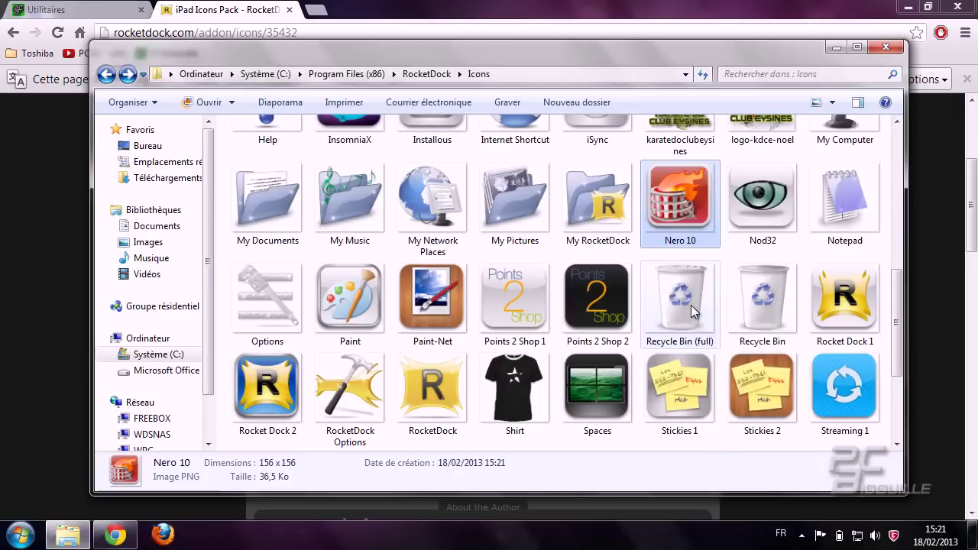
scroll(694, 314, "up", 2)
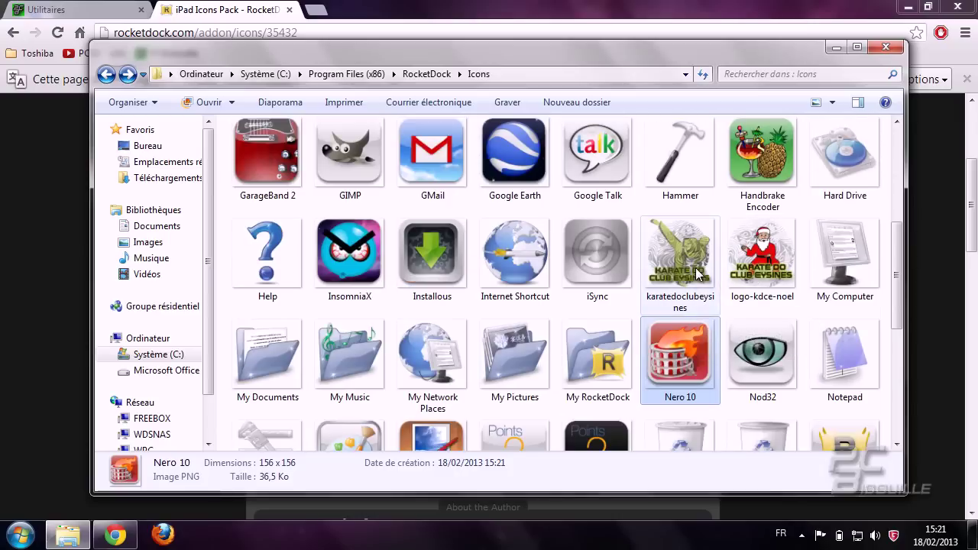
scroll(711, 273, "up", 3)
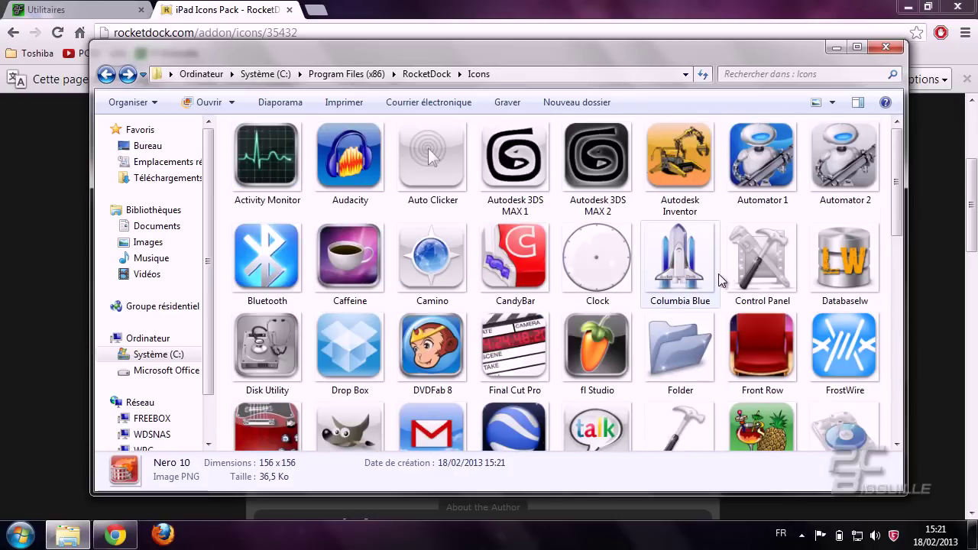
scroll(718, 274, "down", 6)
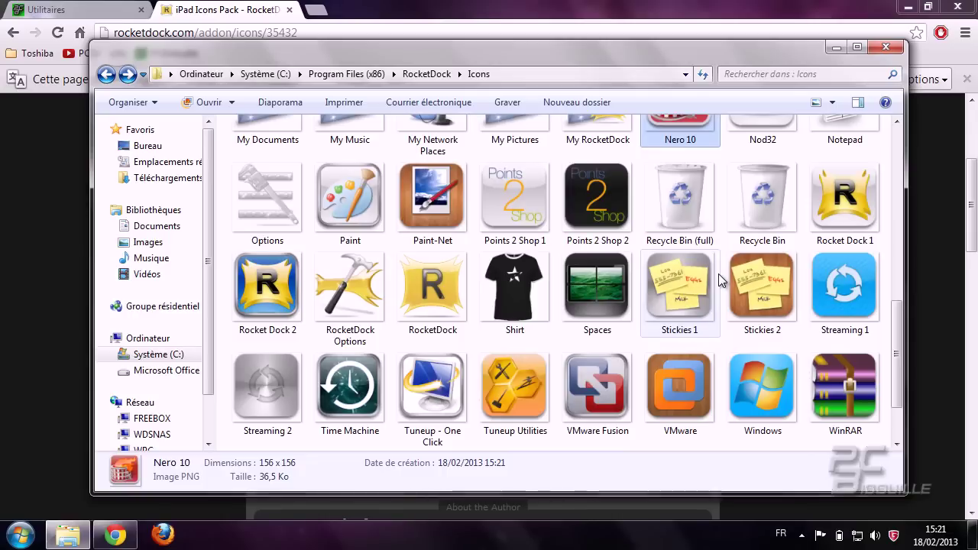
scroll(718, 279, "down", 1)
scroll(719, 279, "up", 7)
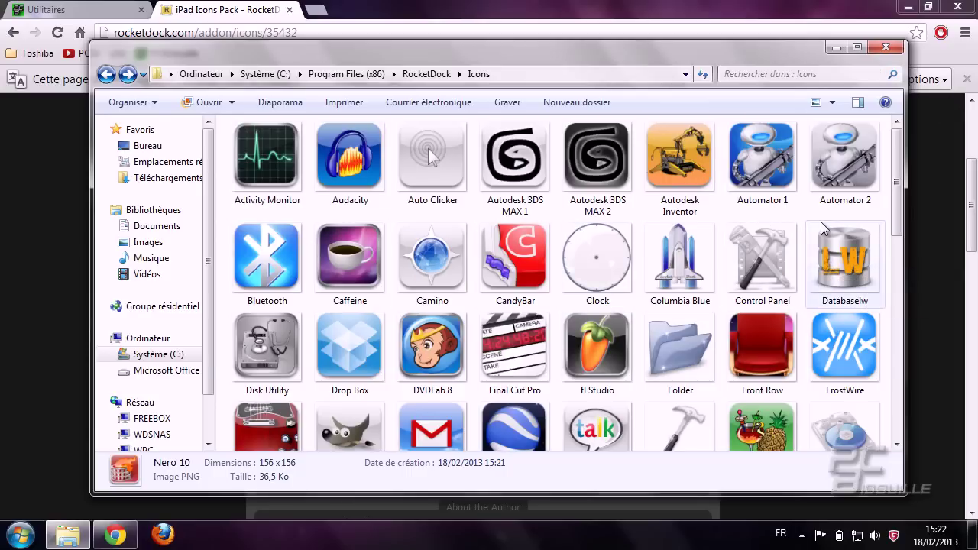
left_click(881, 47)
Step: Open the properties of the dock's Adobe Reader shortcut to view the selectable icons, and leave without changing anything
mouse_move(588, 6)
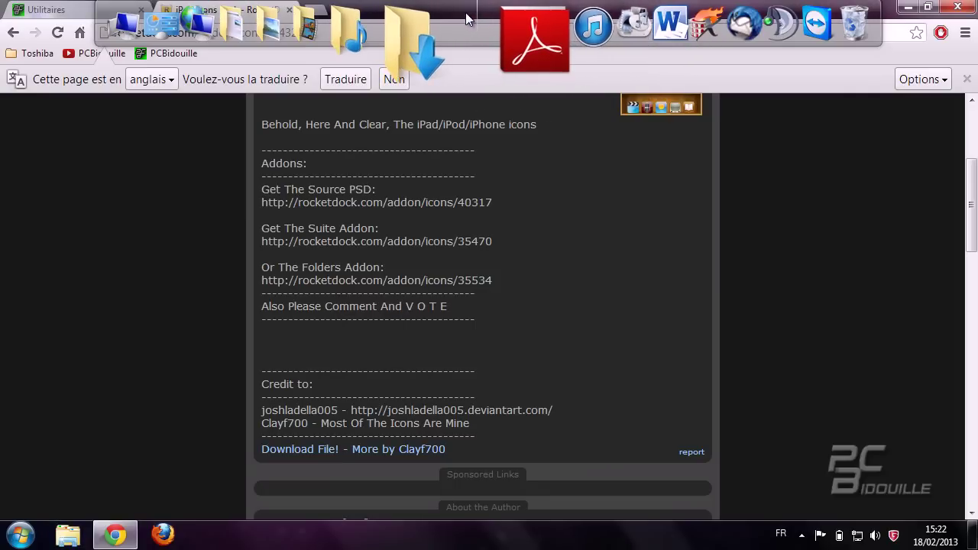
left_click(490, 16)
right_click(490, 15)
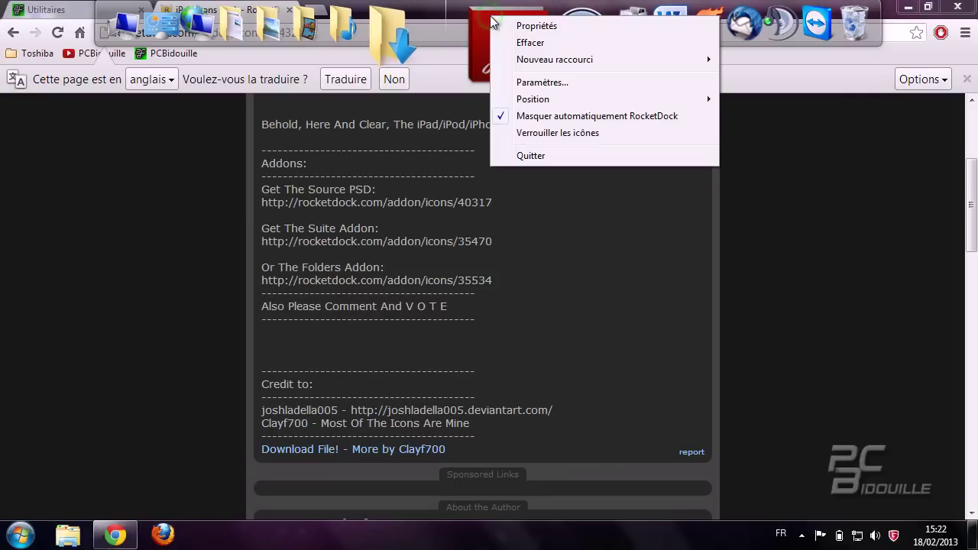
left_click(518, 24)
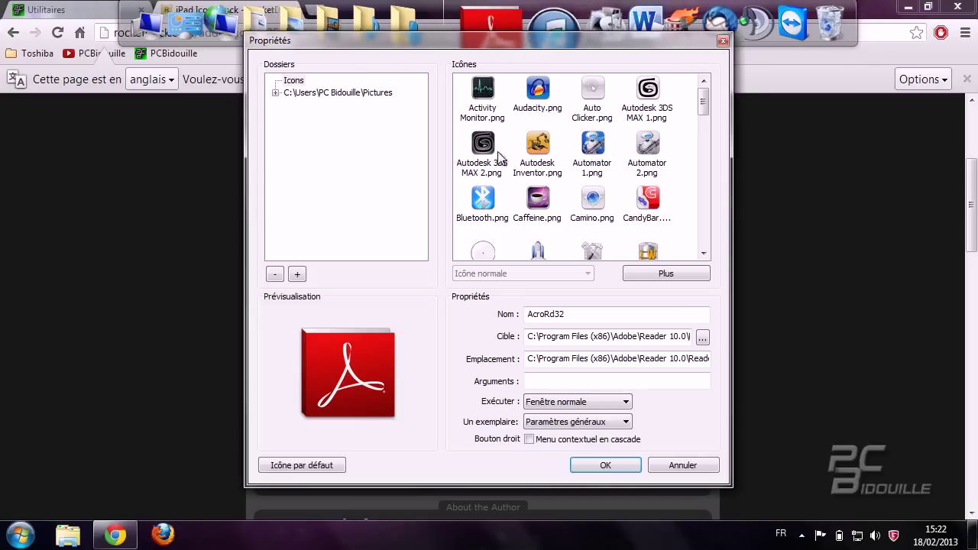
mouse_move(704, 101)
left_mouse_down()
mouse_move(710, 173)
mouse_move(706, 108)
left_mouse_up()
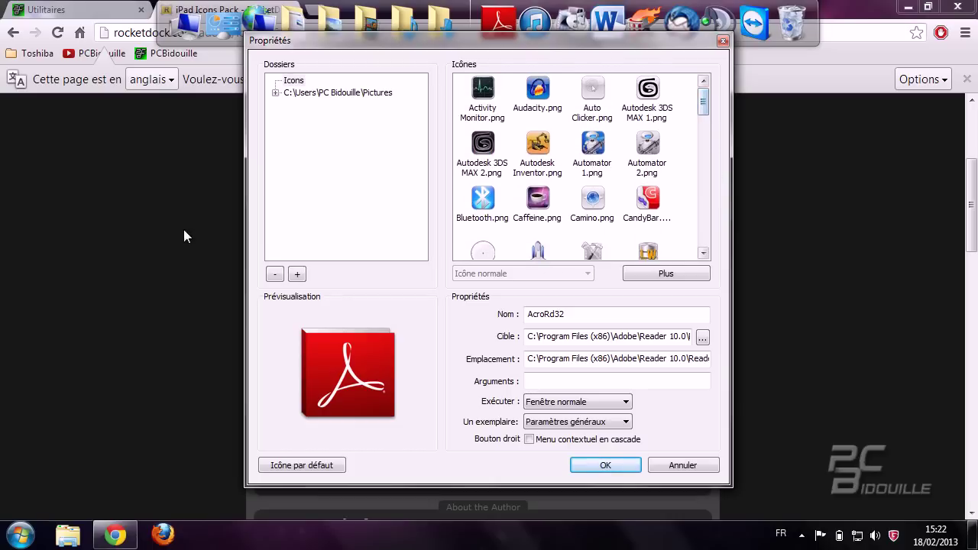
left_click(163, 223)
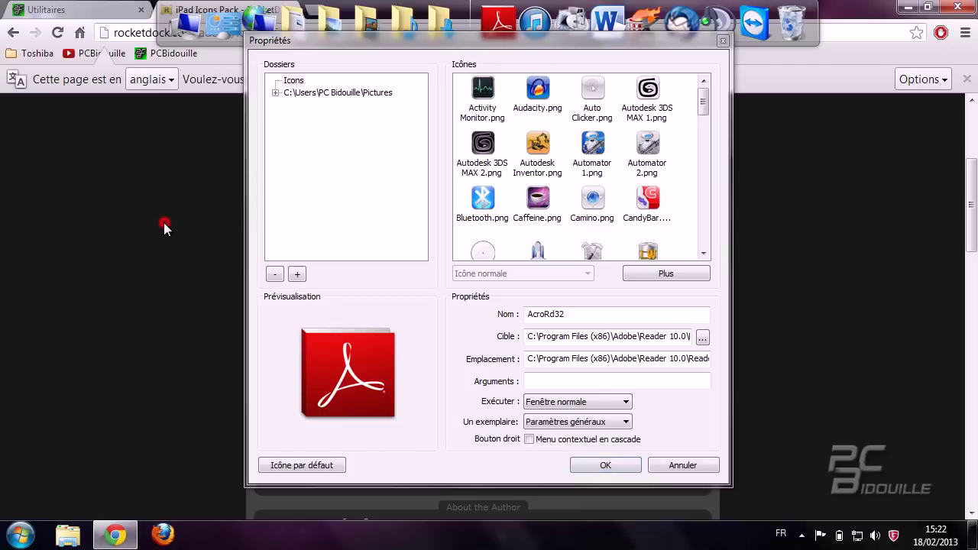
left_click(662, 468)
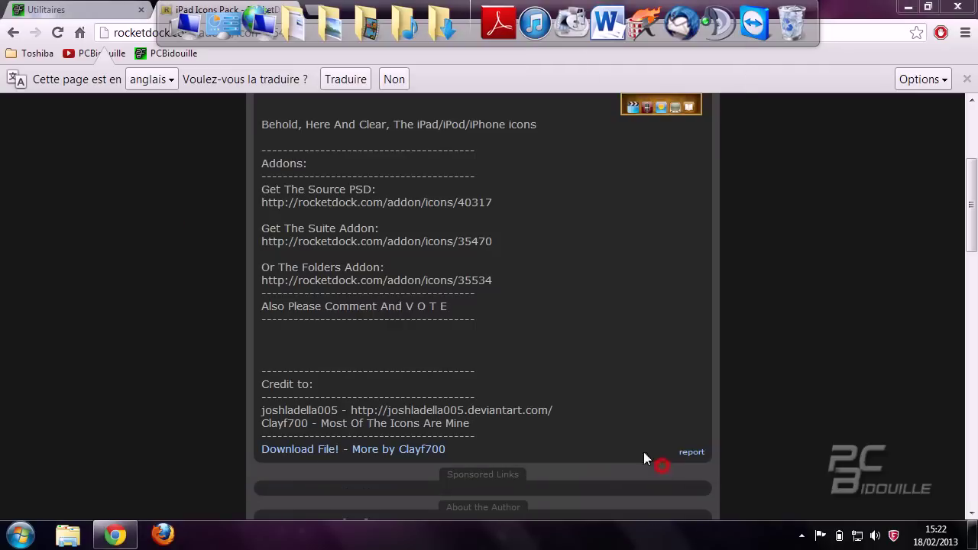
Step: Browse the popular packs in the RocketDock site's Icons category, including those on page 19
left_click(185, 292)
scroll(185, 291, "up", 3)
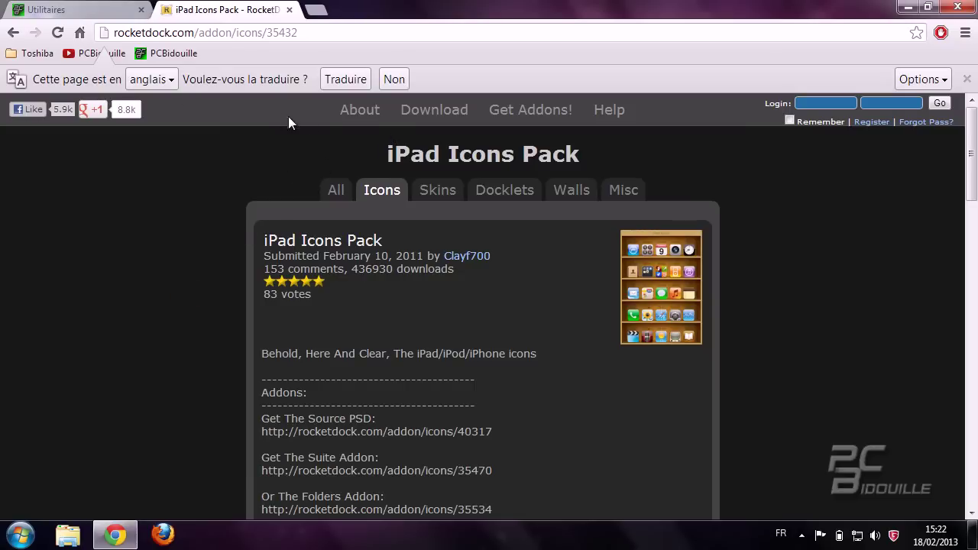
left_click(385, 192)
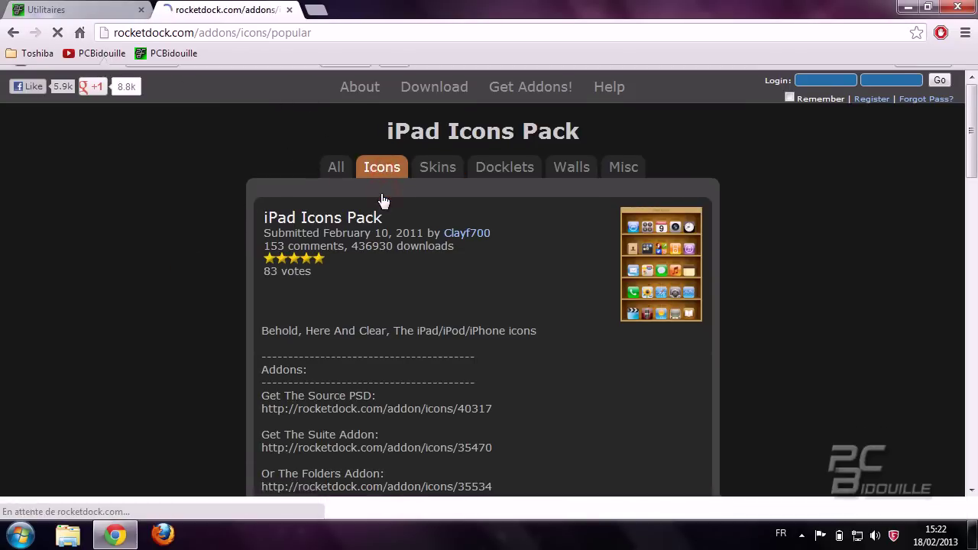
scroll(230, 221, "down", 7)
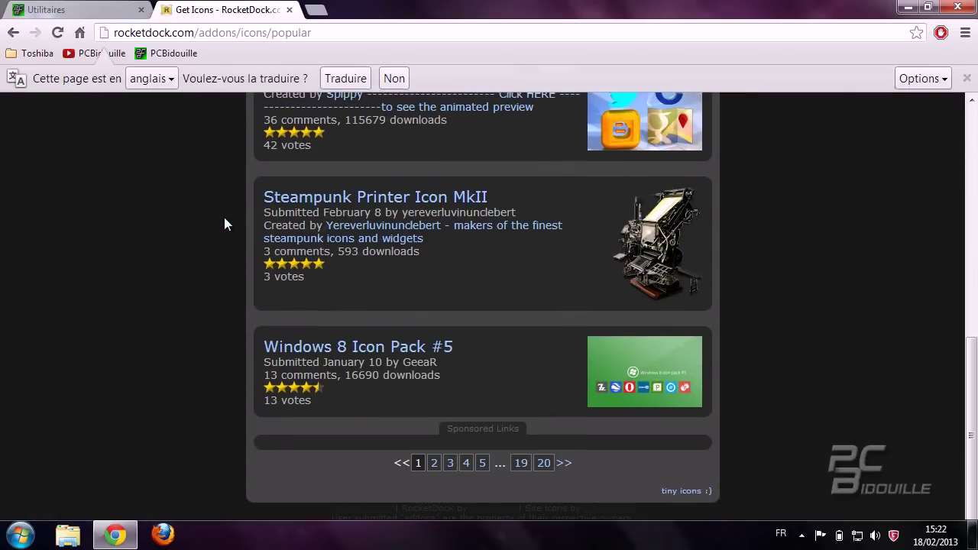
left_click(512, 432)
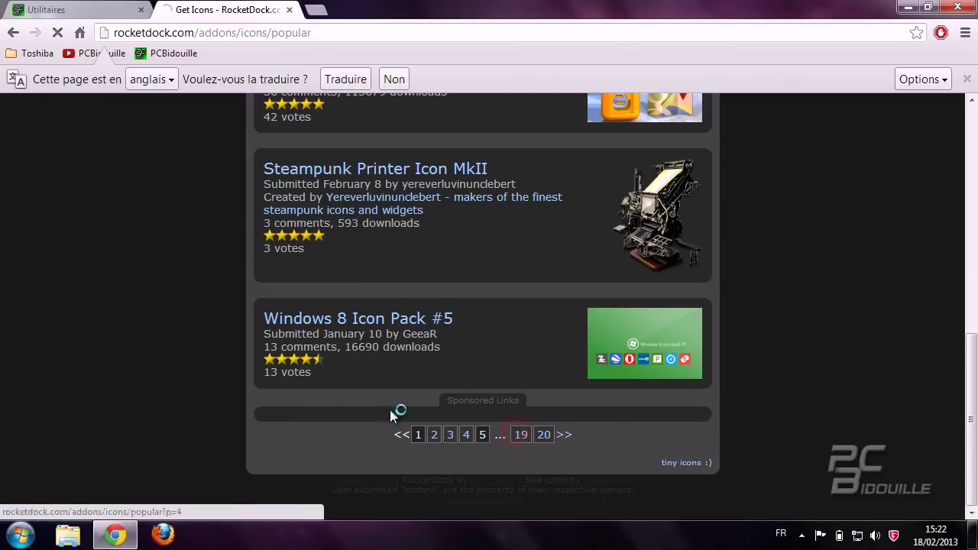
scroll(211, 309, "down", 6)
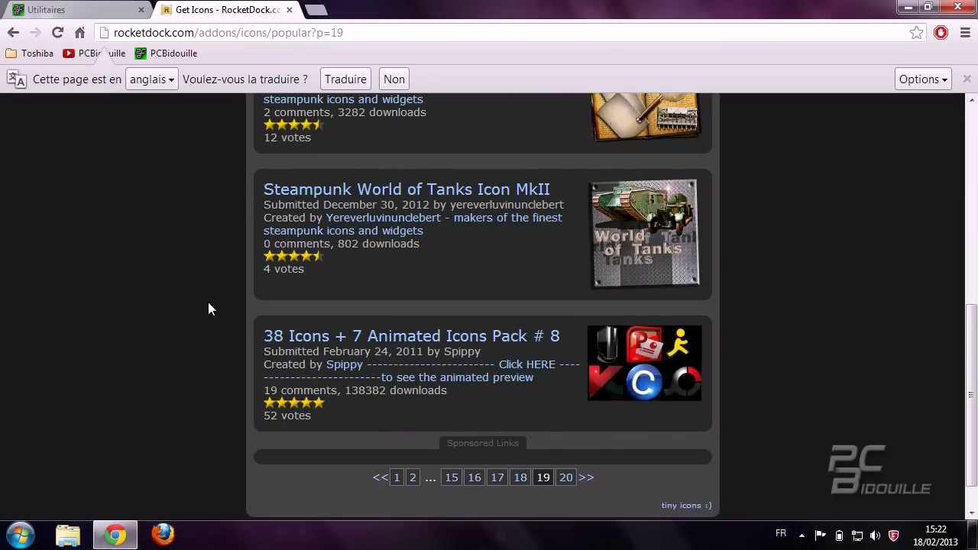
scroll(208, 302, "up", 6)
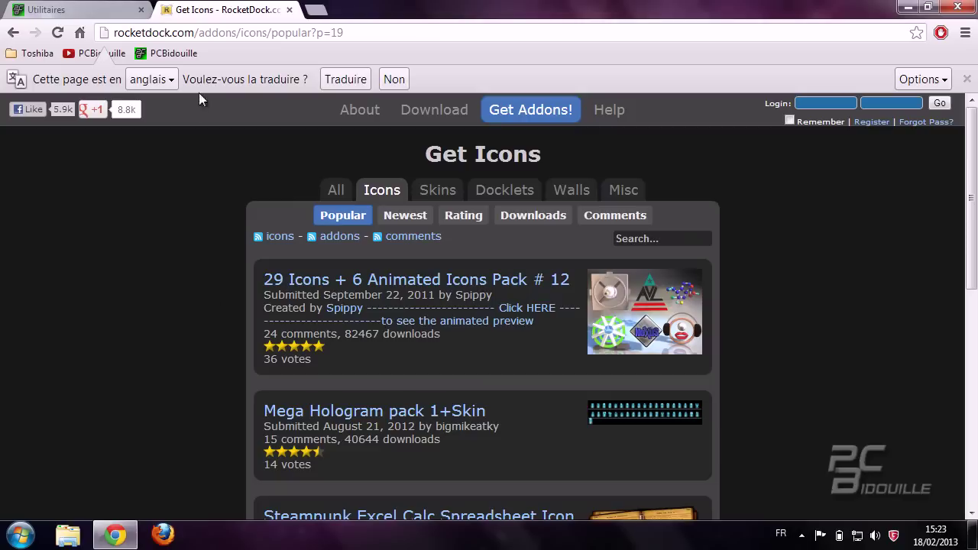
mouse_move(316, 11)
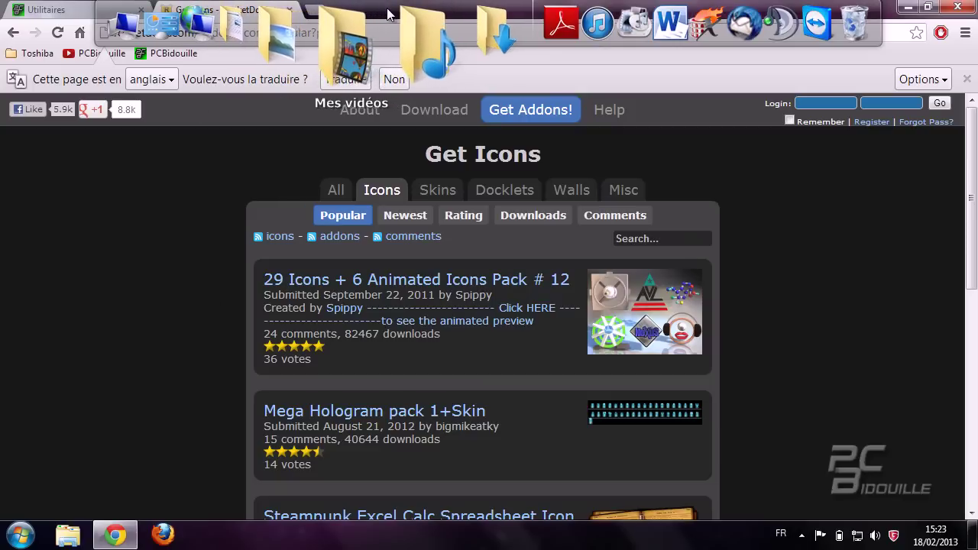